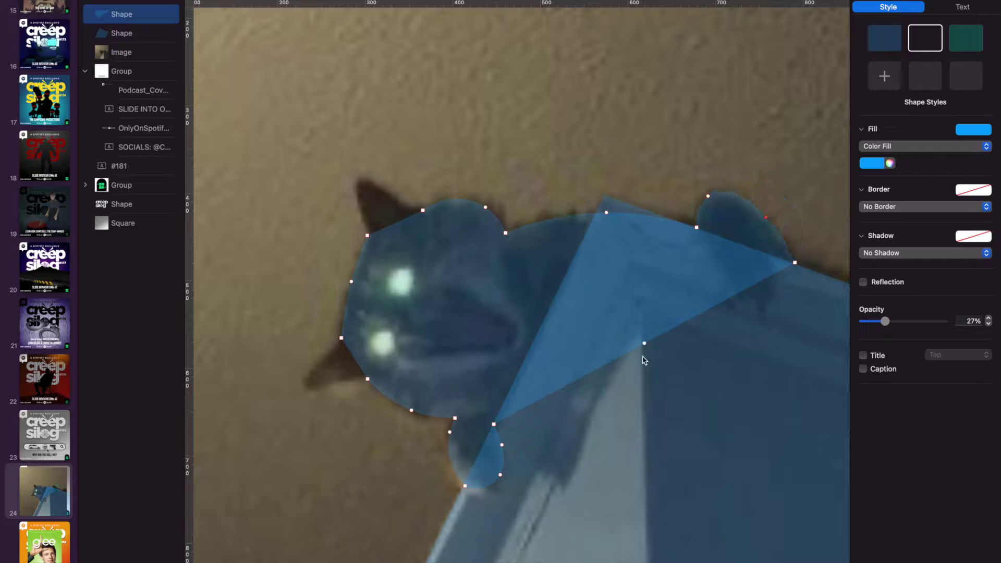
Finish tracing the cat's rear paw hanging over the cabinet edge in the body outline
{"action": "left_click_drag", "start_coordinate": [782, 290], "coordinate": [778, 288]}
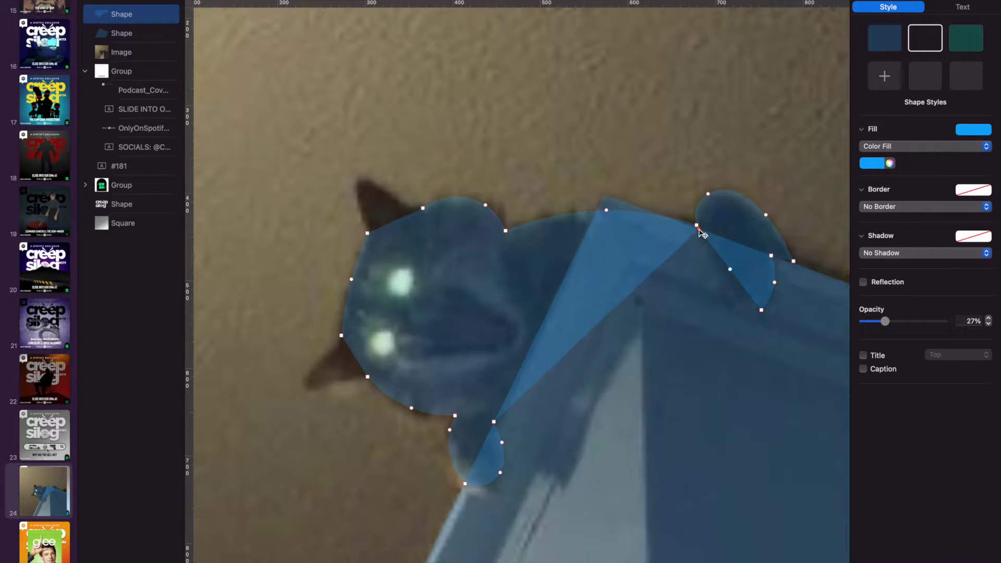
{"action": "left_click", "coordinate": [760, 311]}
{"action": "scroll", "coordinate": [678, 276], "scroll_direction": "down", "scroll_amount": 2}
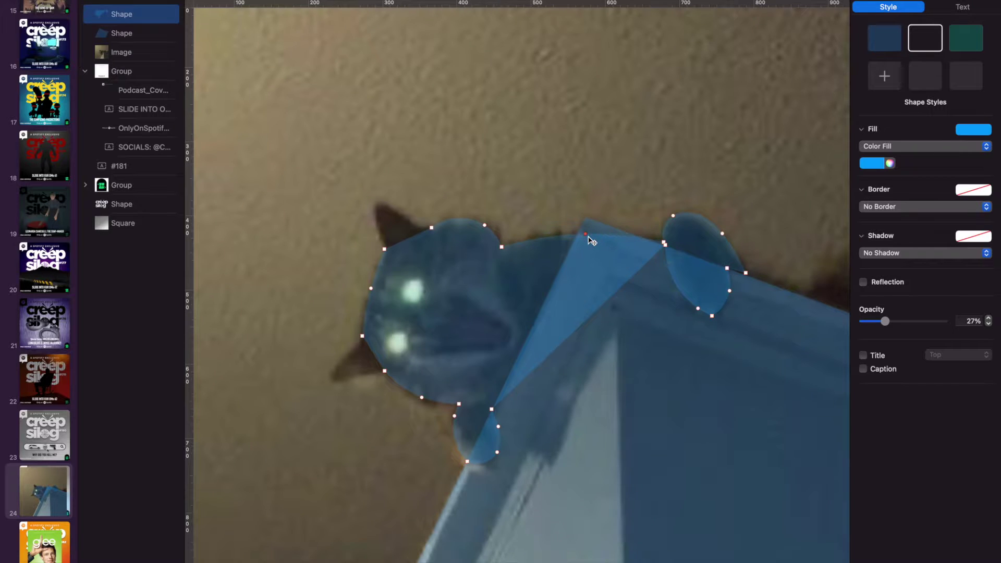
{"action": "key", "text": "Return"}
Make the cat shape editable and pull its outline outward to cover both ears in the photo
{"action": "right_click", "coordinate": [438, 259]}
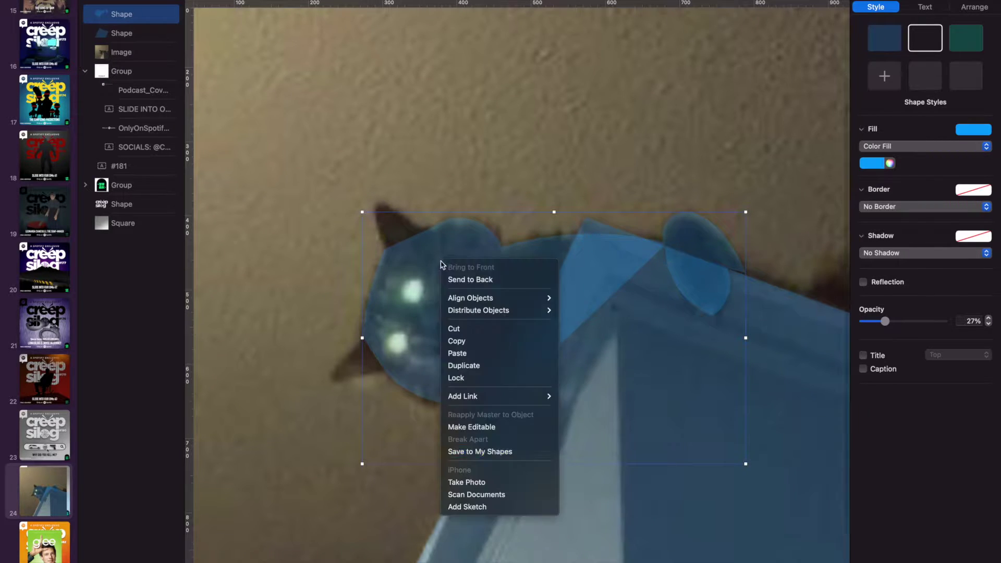
{"action": "left_click", "coordinate": [472, 425]}
{"action": "left_click_drag", "start_coordinate": [408, 238], "coordinate": [401, 205]}
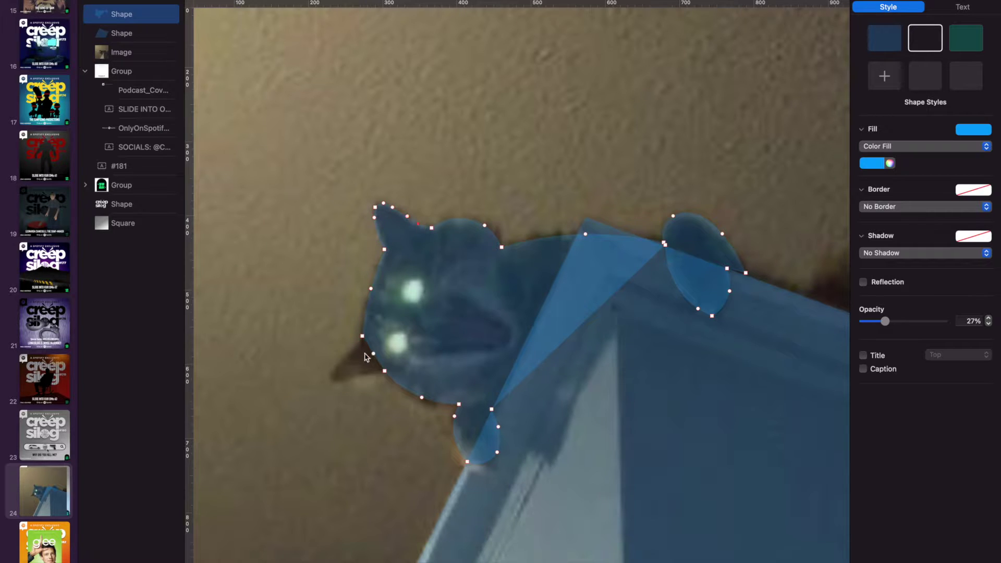
{"action": "left_click_drag", "start_coordinate": [364, 354], "coordinate": [332, 372]}
{"action": "key", "text": "Return"}
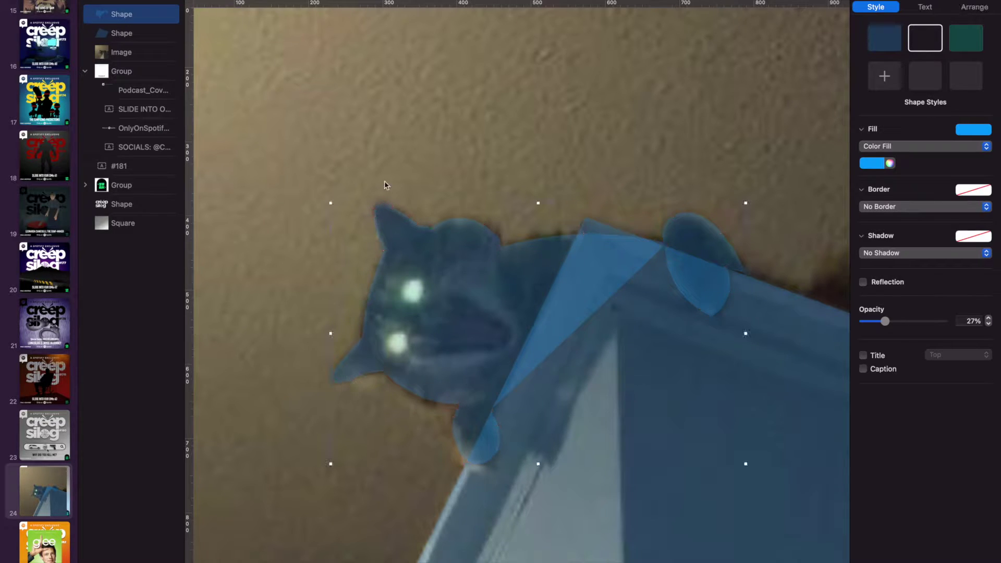
Make the cat shape solid black and the cabinet shape dark gray, both at 100% opacity
{"action": "left_click_drag", "start_coordinate": [885, 322], "coordinate": [948, 321]}
{"action": "left_click", "coordinate": [130, 33]}
{"action": "left_click", "coordinate": [879, 163]}
{"action": "left_click", "coordinate": [887, 235]}
{"action": "left_click_drag", "start_coordinate": [885, 321], "coordinate": [948, 321]}
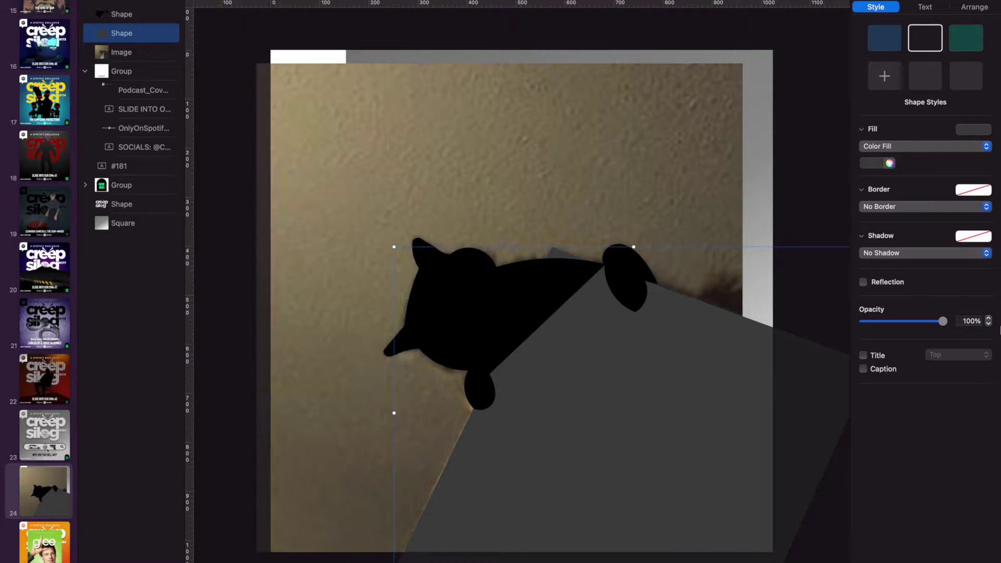
Duplicate the gray cabinet shape and reshape the copy's points so both cat paws rest over its edges
{"action": "scroll", "coordinate": [629, 266], "scroll_direction": "up", "scroll_amount": 3}
{"action": "key", "text": "super+d"}
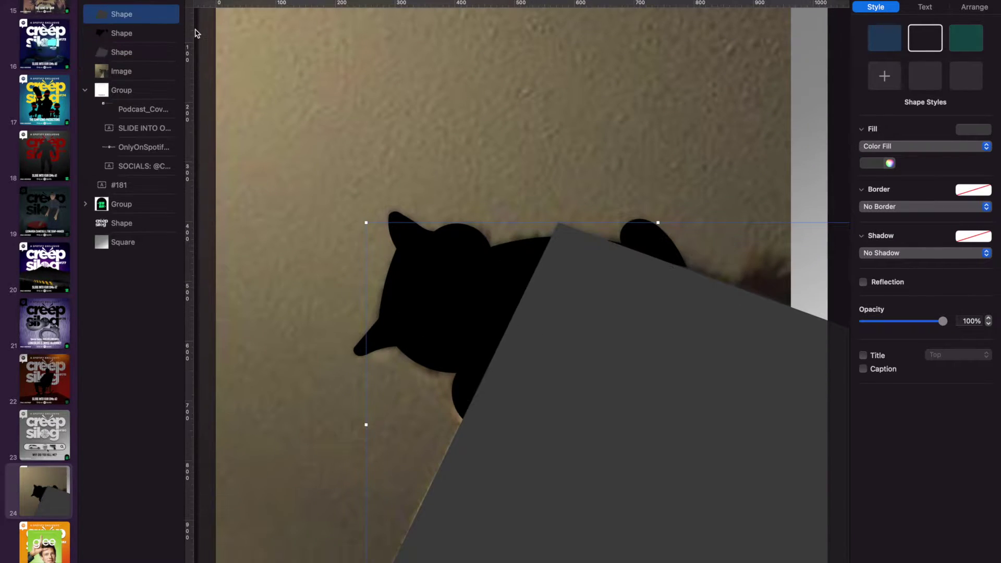
{"action": "scroll", "coordinate": [596, 340], "scroll_direction": "down", "scroll_amount": 3}
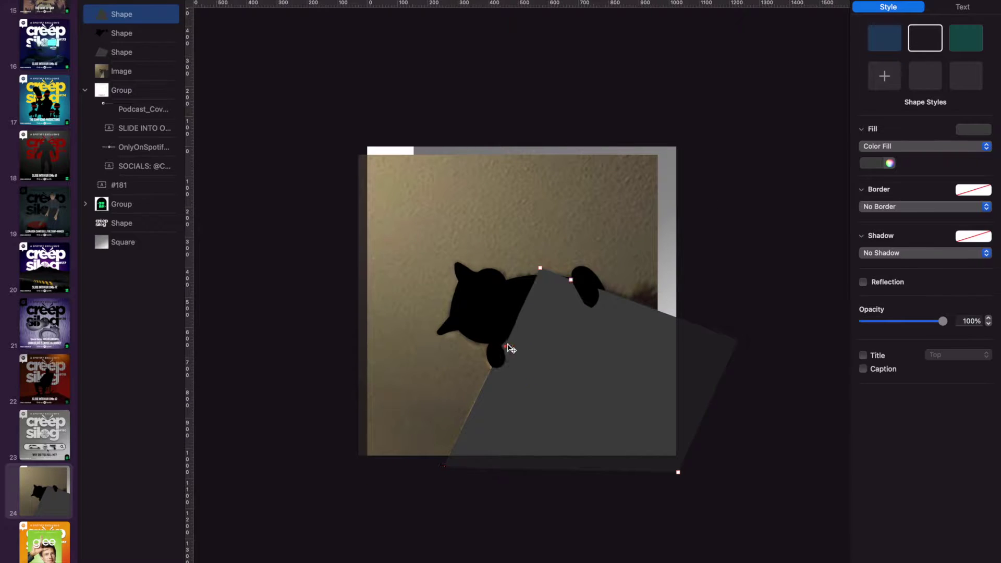
{"action": "scroll", "coordinate": [565, 346], "scroll_direction": "up", "scroll_amount": 5}
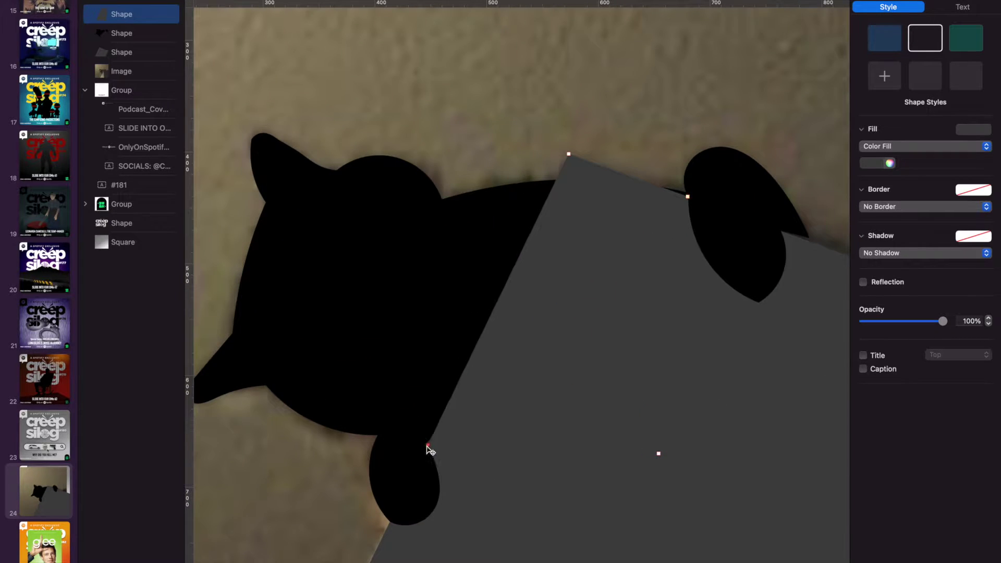
{"action": "scroll", "coordinate": [617, 317], "scroll_direction": "down", "scroll_amount": 4}
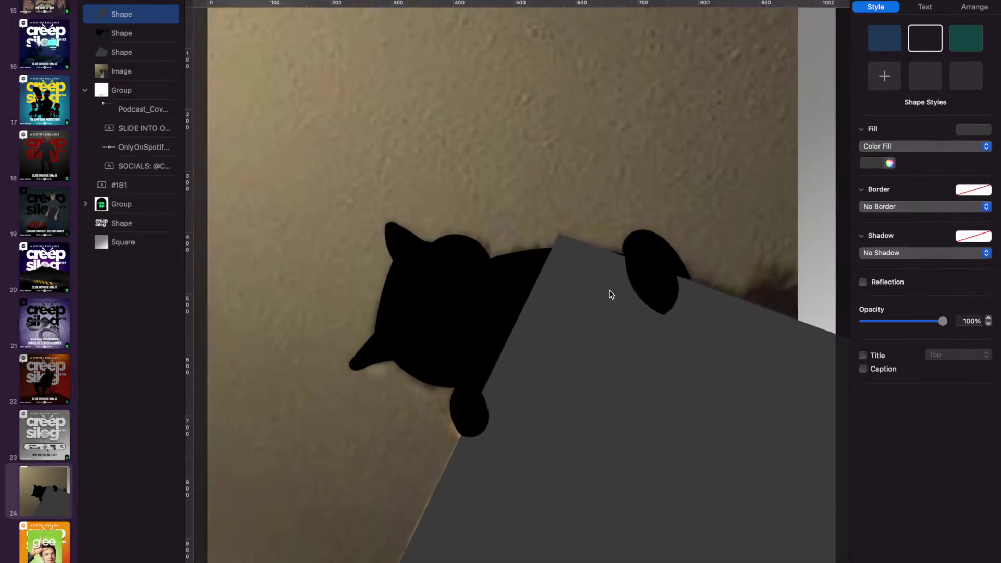
Add a translucent blue shape beside the rear paw and bend its points into a wavy, upright tail
{"action": "key", "text": "super+v"}
{"action": "left_click_drag", "start_coordinate": [536, 312], "coordinate": [668, 105]}
{"action": "double_click", "coordinate": [692, 253]}
{"action": "left_click_drag", "start_coordinate": [742, 252], "coordinate": [731, 134]}
{"action": "left_click_drag", "start_coordinate": [682, 213], "coordinate": [668, 228]}
{"action": "left_click_drag", "start_coordinate": [665, 174], "coordinate": [694, 174]}
{"action": "left_click_drag", "start_coordinate": [731, 134], "coordinate": [692, 87]}
{"action": "left_click_drag", "start_coordinate": [704, 199], "coordinate": [732, 165]}
{"action": "left_click_drag", "start_coordinate": [710, 251], "coordinate": [688, 275]}
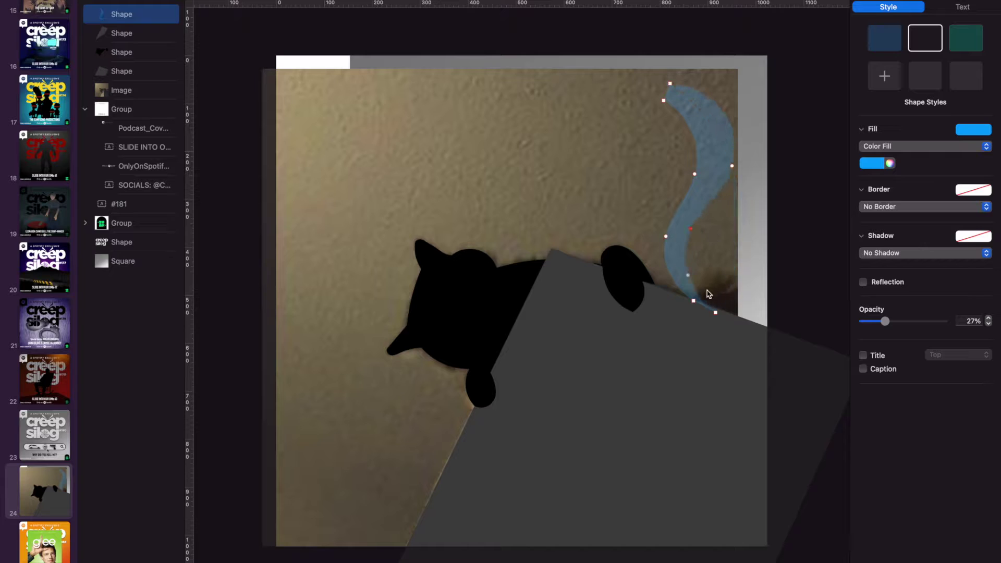
Slim the upper part of the tail and curl its tip inward into a smooth rounded hook
{"action": "left_click_drag", "start_coordinate": [695, 174], "coordinate": [714, 143]}
{"action": "left_click_drag", "start_coordinate": [664, 101], "coordinate": [651, 133]}
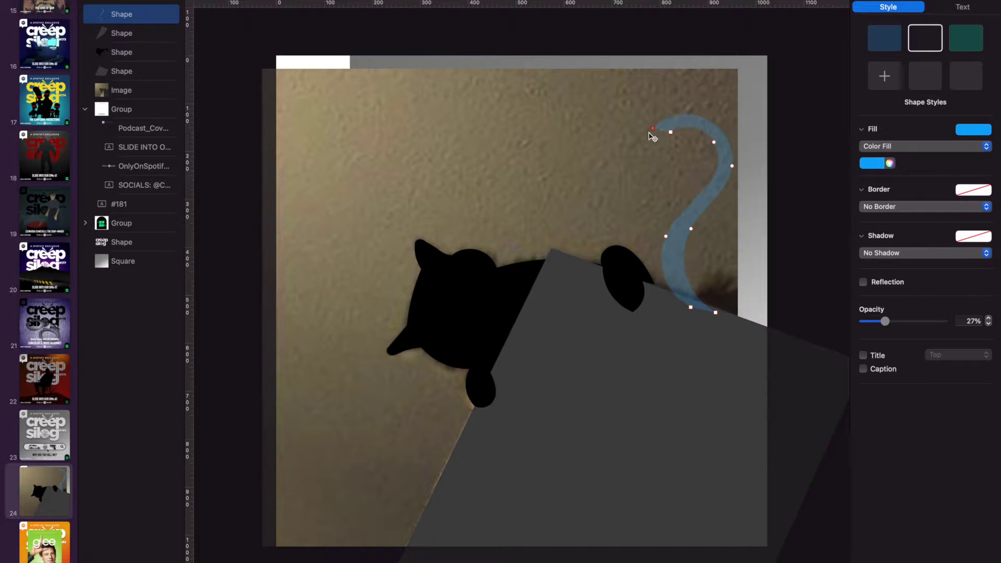
{"action": "left_click_drag", "start_coordinate": [668, 236], "coordinate": [675, 169]}
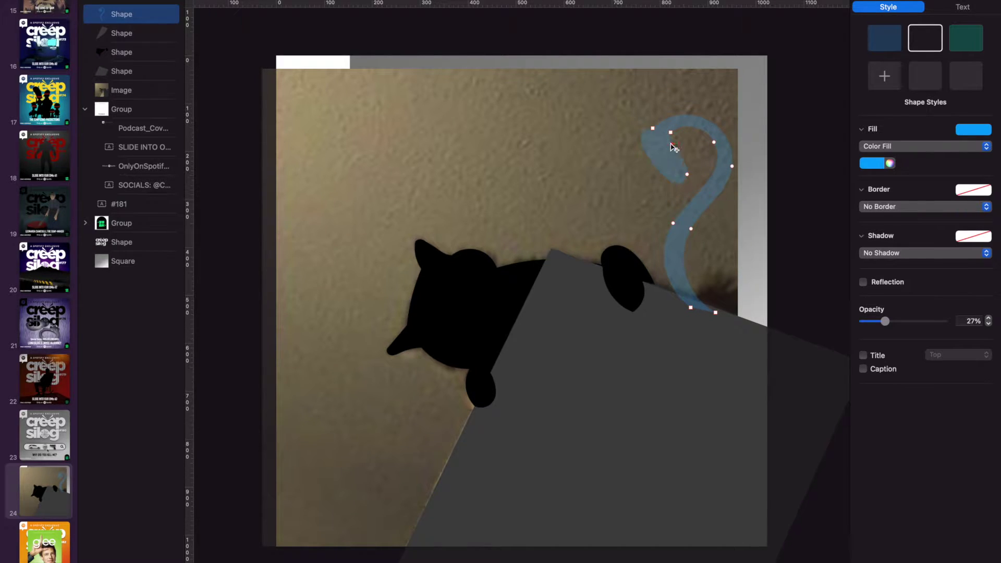
{"action": "left_click_drag", "start_coordinate": [666, 146], "coordinate": [666, 164]}
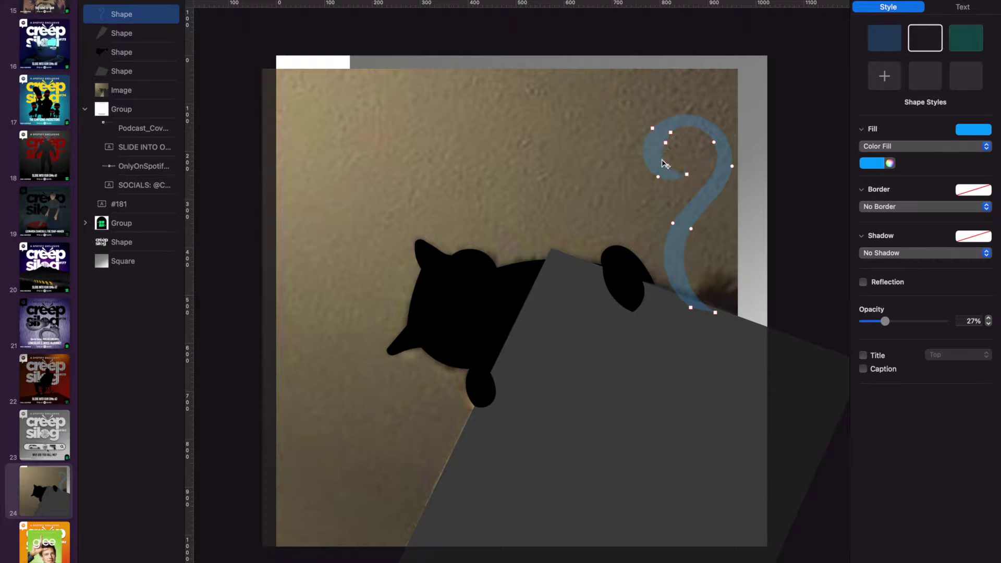
{"action": "scroll", "coordinate": [695, 154], "scroll_direction": "up", "scroll_amount": 5}
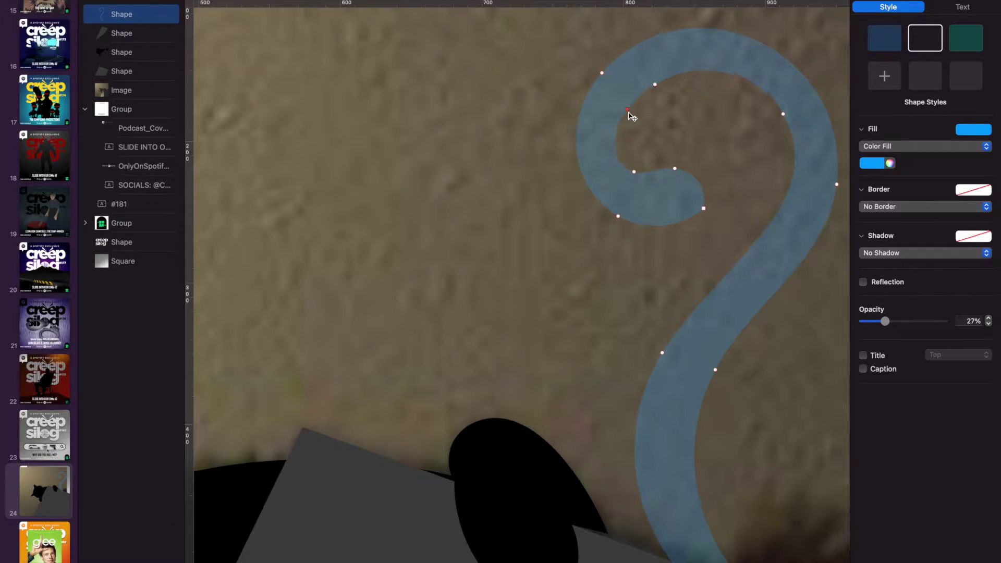
{"action": "scroll", "coordinate": [632, 117], "scroll_direction": "down", "scroll_amount": 5}
Fill the tail black at 100% opacity and move the reference photo above the drawn shapes in the layer order
{"action": "left_click", "coordinate": [873, 163]}
{"action": "left_click", "coordinate": [942, 180]}
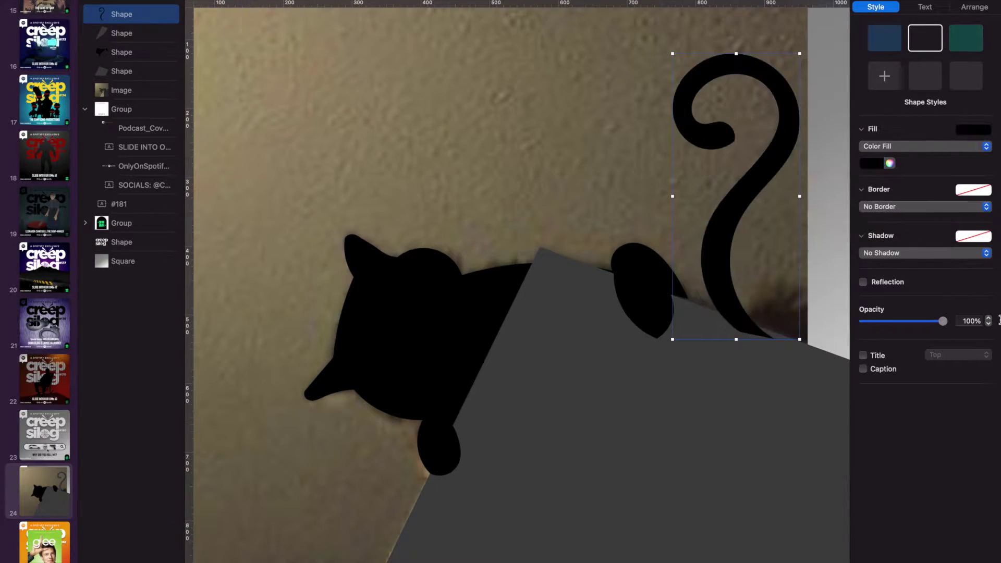
{"action": "left_click_drag", "start_coordinate": [116, 62], "coordinate": [130, 13]}
Place a new editable shape over the cat's muzzle in the photo and mold it into a rounded triangle
{"action": "scroll", "coordinate": [343, 150], "scroll_direction": "up", "scroll_amount": 3}
{"action": "left_click", "coordinate": [530, 2]}
{"action": "left_click_drag", "start_coordinate": [530, 69], "coordinate": [581, 363]}
{"action": "right_click", "coordinate": [577, 344]}
{"action": "left_click", "coordinate": [633, 504]}
{"action": "left_click_drag", "start_coordinate": [504, 236], "coordinate": [528, 270]}
{"action": "left_click_drag", "start_coordinate": [668, 236], "coordinate": [669, 336]}
{"action": "left_click_drag", "start_coordinate": [668, 399], "coordinate": [668, 370]}
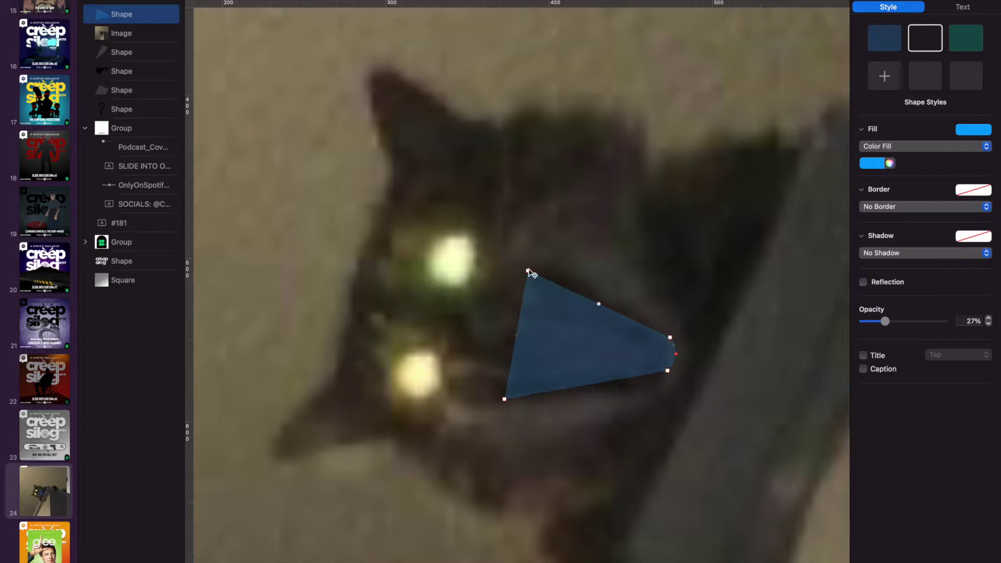
{"action": "double_click", "coordinate": [529, 270]}
{"action": "mouse_move", "coordinate": [506, 400]}
{"action": "left_mouse_down"}
{"action": "mouse_move", "coordinate": [599, 461]}
{"action": "mouse_move", "coordinate": [510, 397]}
{"action": "left_mouse_up"}
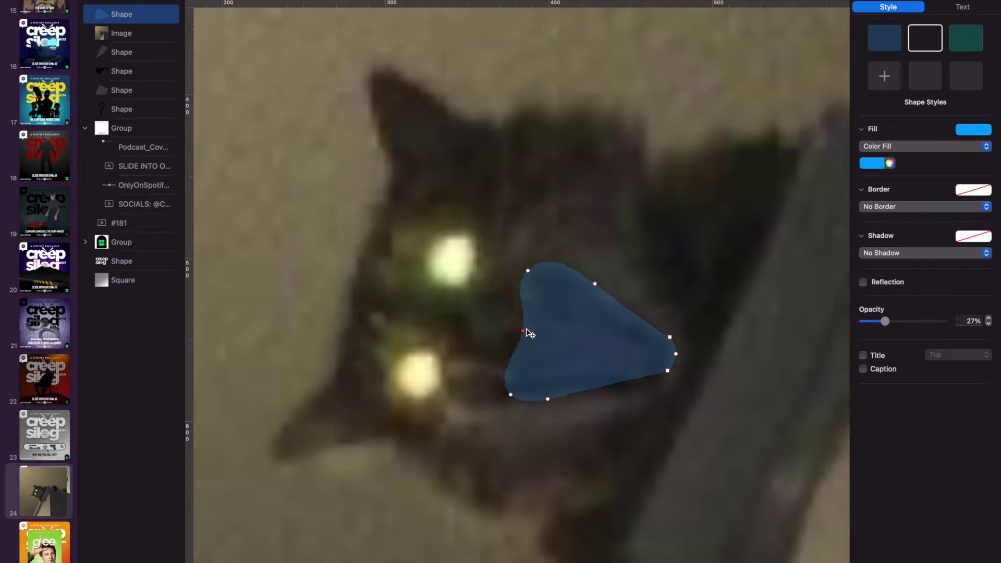
{"action": "key", "text": "Escape"}
Place a circle over each glowing eye, then set the facial shapes to 100% opacity and the reference photo to 0%
{"action": "left_click", "coordinate": [530, 1]}
{"action": "left_click_drag", "start_coordinate": [579, 69], "coordinate": [418, 376]}
{"action": "left_click", "coordinate": [138, 53], "text": "shift"}
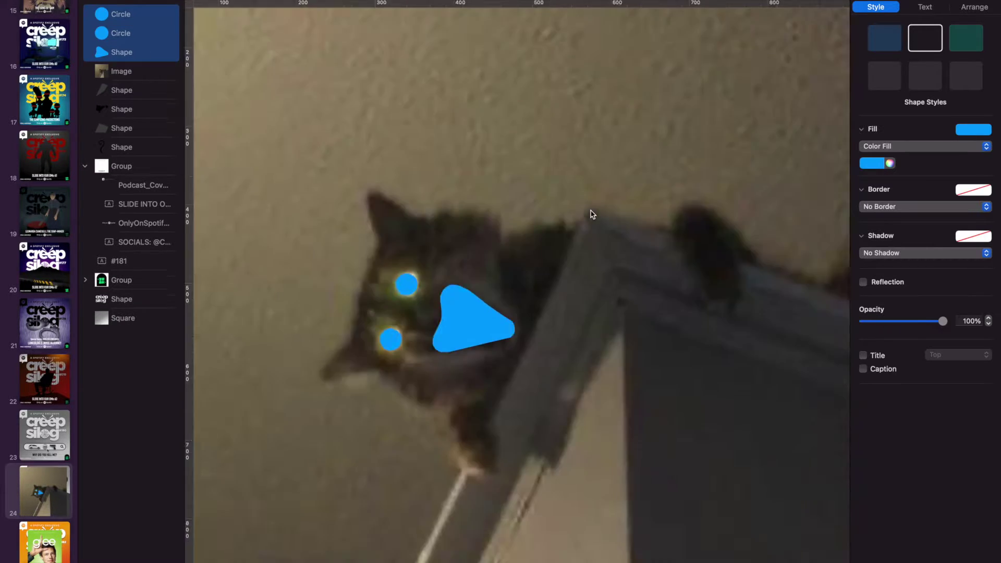
{"action": "scroll", "coordinate": [592, 213], "scroll_direction": "down", "scroll_amount": 5}
{"action": "left_click", "coordinate": [156, 71]}
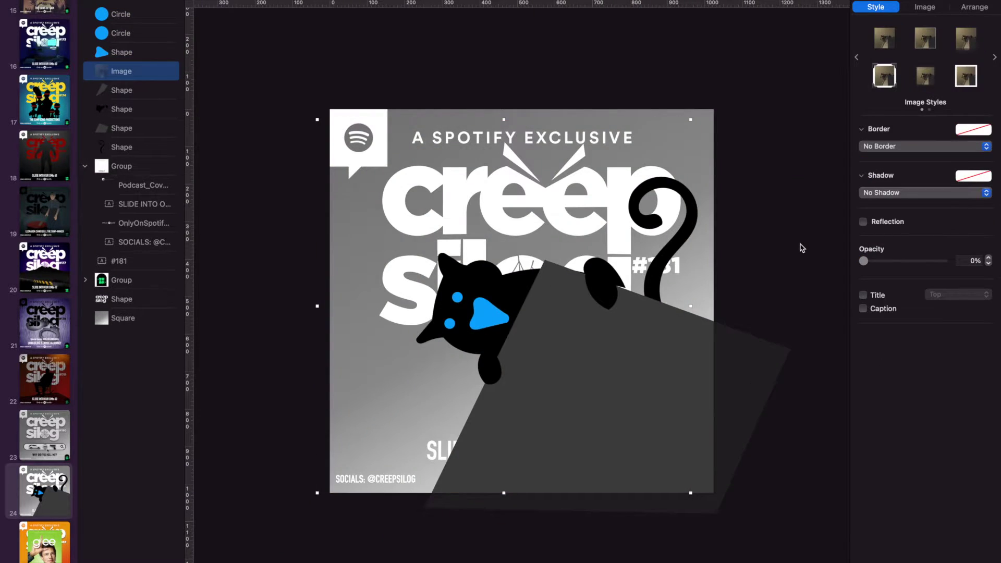
Move the rear paw's outer corner point down to meet the cabinet's edge
{"action": "scroll", "coordinate": [626, 293], "scroll_direction": "up", "scroll_amount": 5}
{"action": "double_click", "coordinate": [607, 243]}
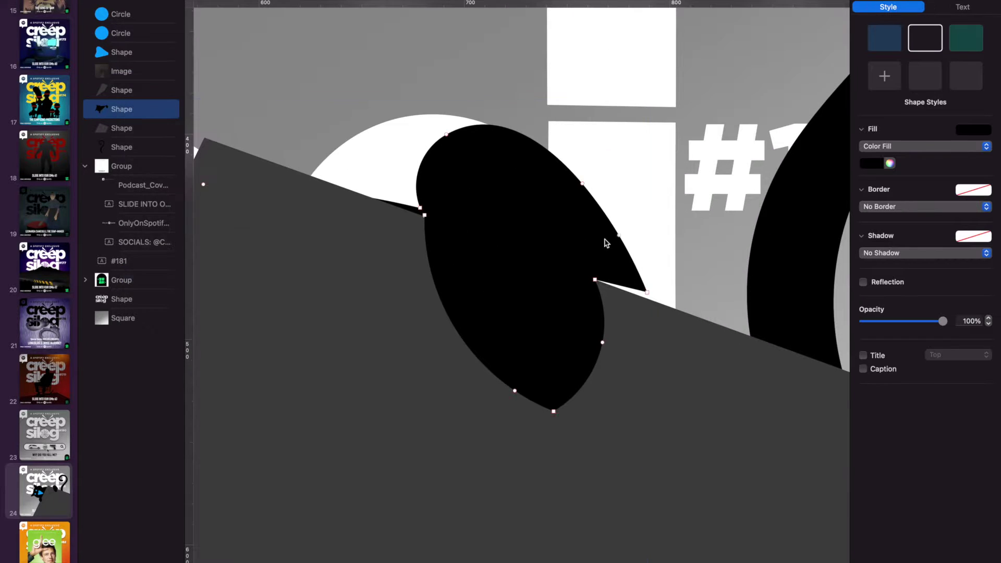
{"action": "left_click_drag", "start_coordinate": [647, 292], "coordinate": [646, 297]}
{"action": "scroll", "coordinate": [634, 196], "scroll_direction": "down", "scroll_amount": 10}
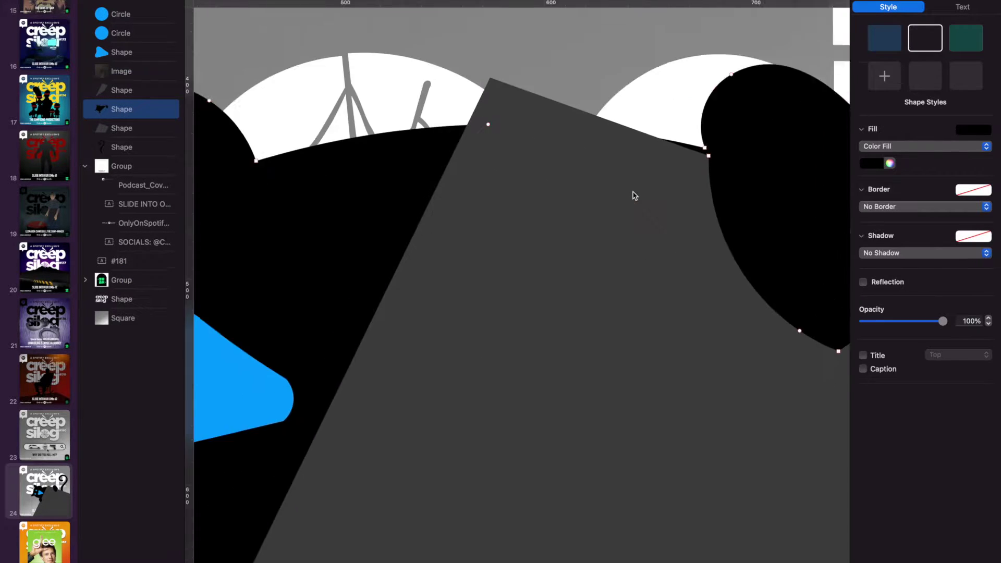
Give the muzzle shape an advanced gradient fill, darken its middle color stop to black and adjust the gradient direction
{"action": "left_click", "coordinate": [114, 53]}
{"action": "left_click", "coordinate": [923, 146]}
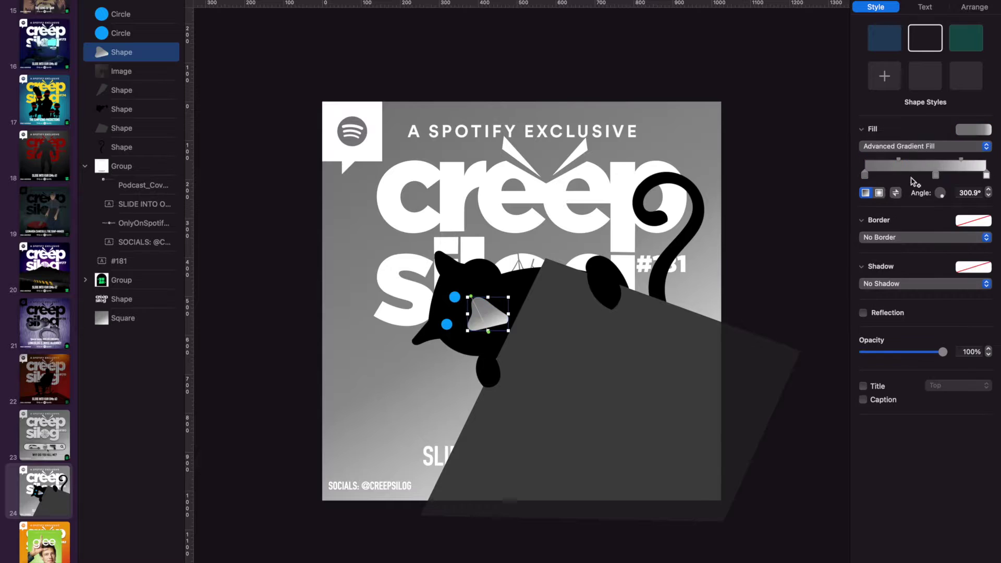
{"action": "left_click", "coordinate": [926, 173]}
{"action": "left_click", "coordinate": [936, 175]}
{"action": "left_click", "coordinate": [846, 401]}
{"action": "left_click_drag", "start_coordinate": [509, 330], "coordinate": [522, 327]}
Set the muzzle's inner gradient stop to Tungsten and shorten the radial gradient at a 336.3° angle
{"action": "scroll", "coordinate": [516, 326], "scroll_direction": "up", "scroll_amount": 10}
{"action": "left_click", "coordinate": [865, 174]}
{"action": "left_click", "coordinate": [854, 398]}
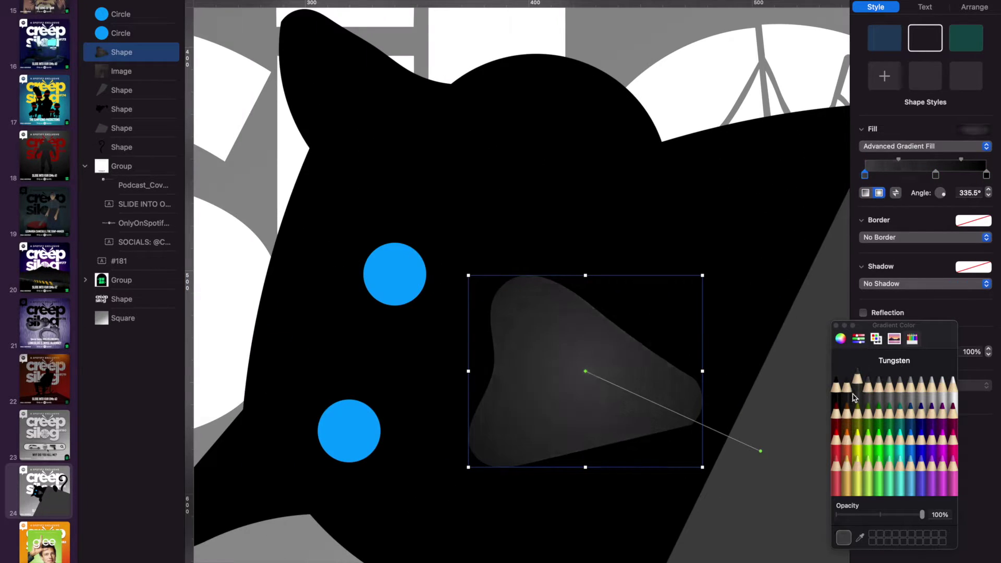
{"action": "left_click_drag", "start_coordinate": [760, 451], "coordinate": [733, 435]}
{"action": "scroll", "coordinate": [664, 297], "scroll_direction": "down", "scroll_amount": 5}
{"action": "scroll", "coordinate": [664, 297], "scroll_direction": "up", "scroll_amount": 5}
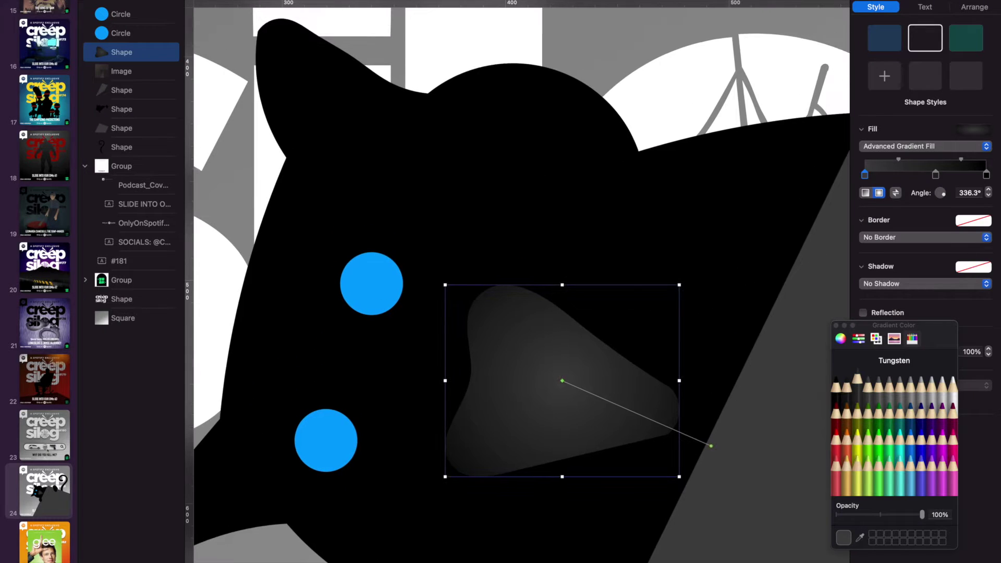
Add a thin Licorice triangle as a nostril cut on the muzzle, and duplicate it at the other nostril with a 246.3° rotation
{"action": "left_click", "coordinate": [527, 105]}
{"action": "left_click_drag", "start_coordinate": [443, 439], "coordinate": [640, 261]}
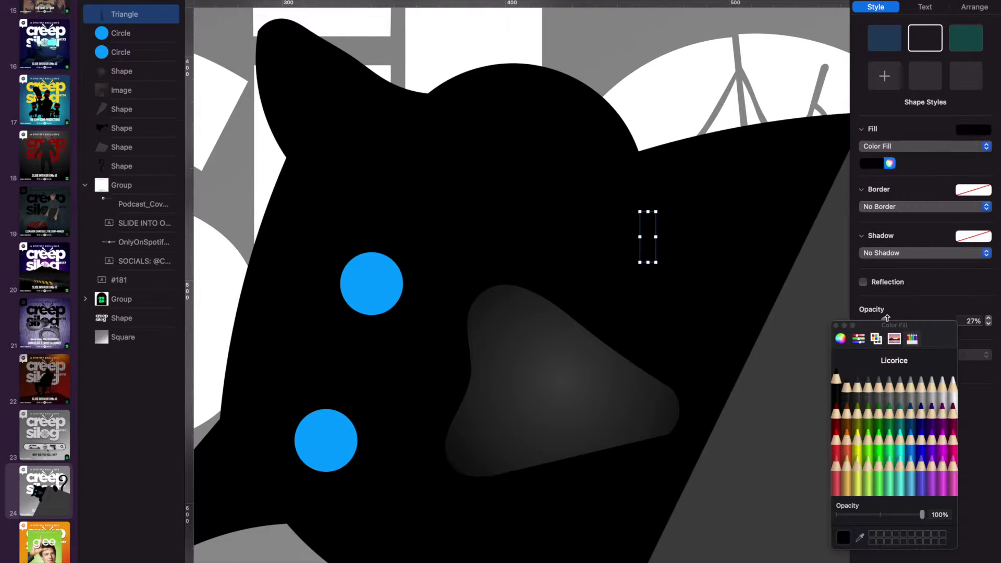
{"action": "left_click_drag", "start_coordinate": [887, 318], "coordinate": [864, 422]}
{"action": "left_click_drag", "start_coordinate": [649, 237], "coordinate": [478, 312]}
{"action": "key", "text": "super+d"}
{"action": "left_click", "coordinate": [939, 197]}
{"action": "left_click", "coordinate": [939, 196]}
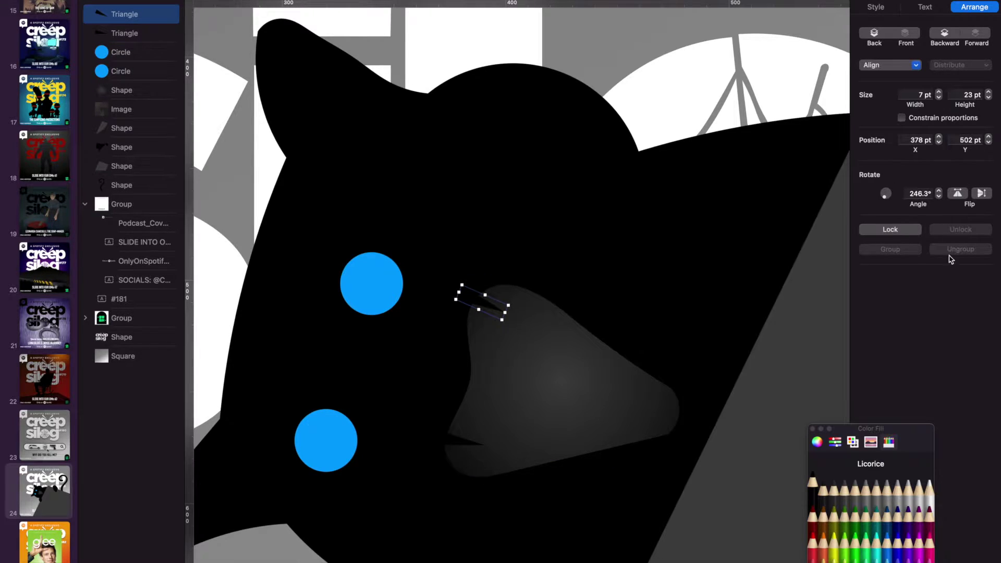
Fill both eye circles with Lemon yellow
{"action": "key", "text": "super+shift+comma"}
{"action": "left_click", "coordinate": [527, 266]}
{"action": "left_click", "coordinate": [489, 397], "text": "shift"}
{"action": "left_click", "coordinate": [833, 542]}
{"action": "left_click", "coordinate": [870, 8]}
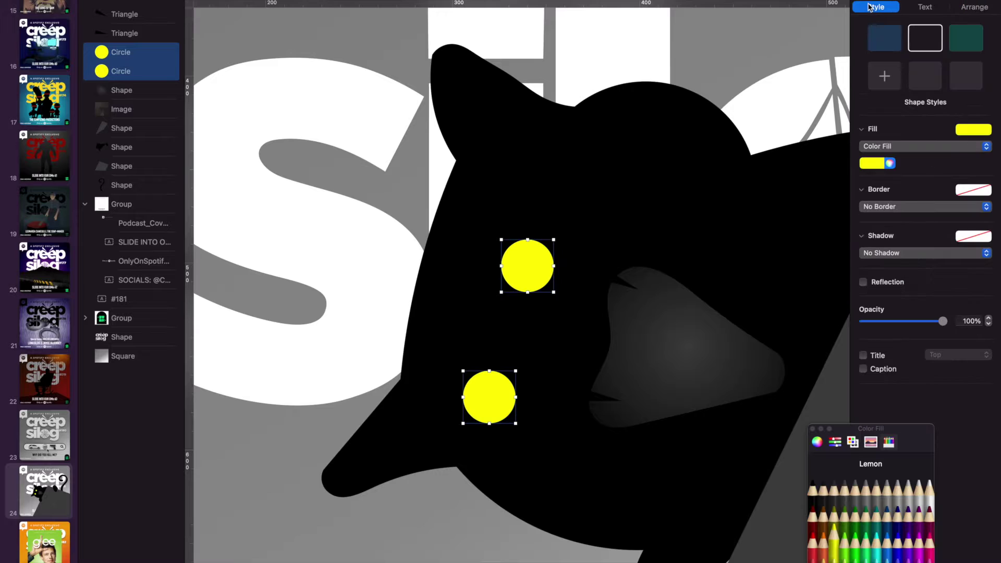
{"action": "left_click", "coordinate": [904, 254]}
{"action": "left_click", "coordinate": [516, 264]}
Duplicate the two yellow eye circles and enlarge the pair underneath to about double size
{"action": "key", "text": "super+c"}
{"action": "key", "text": "super+v"}
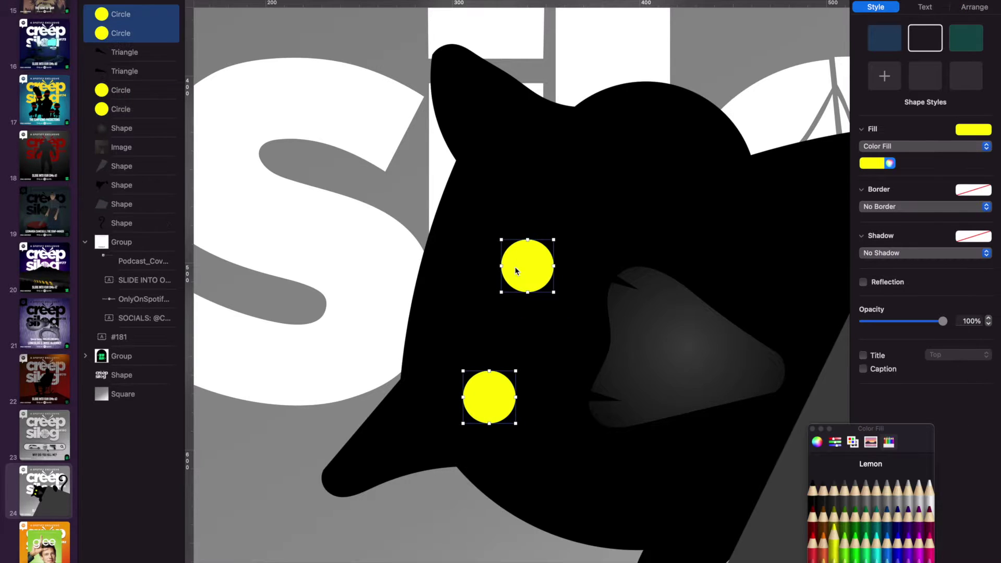
{"action": "left_click", "coordinate": [127, 107]}
{"action": "left_click", "coordinate": [120, 90], "text": "shift"}
{"action": "left_click_drag", "start_coordinate": [554, 240], "coordinate": [605, 189]}
{"action": "left_click_drag", "start_coordinate": [516, 371], "coordinate": [567, 320]}
Fill the two larger circles red and center them behind the yellow eyes
{"action": "left_click", "coordinate": [878, 163]}
{"action": "left_click", "coordinate": [887, 219]}
{"action": "key", "text": "Left"}
{"action": "key", "text": "Left"}
{"action": "key", "text": "Left"}
{"action": "key", "text": "Left"}
{"action": "key", "text": "Left"}
{"action": "key", "text": "Left"}
{"action": "key", "text": "Left"}
{"action": "key", "text": "Left"}
{"action": "key", "text": "Left"}
{"action": "key", "text": "Left"}
{"action": "key", "text": "Left"}
{"action": "key", "text": "Left"}
{"action": "key", "text": "Left"}
{"action": "key", "text": "Down"}
{"action": "key", "text": "Down"}
{"action": "key", "text": "Down"}
{"action": "key", "text": "Down"}
{"action": "key", "text": "Down"}
{"action": "key", "text": "Down"}
{"action": "key", "text": "Down"}
{"action": "key", "text": "Down"}
{"action": "key", "text": "Down"}
{"action": "key", "text": "Down"}
{"action": "key", "text": "Down"}
{"action": "key", "text": "Down"}
{"action": "key", "text": "Down"}
{"action": "key", "text": "Down"}
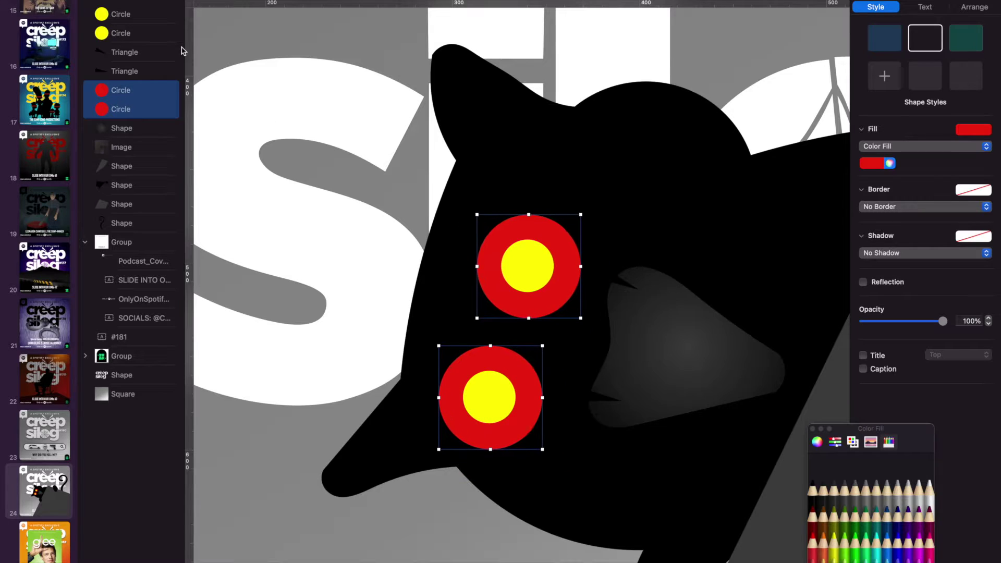
Switch the two larger circles to an advanced gradient fill with both color stops set to Lemon
{"action": "left_click", "coordinate": [893, 146]}
{"action": "left_click", "coordinate": [948, 180]}
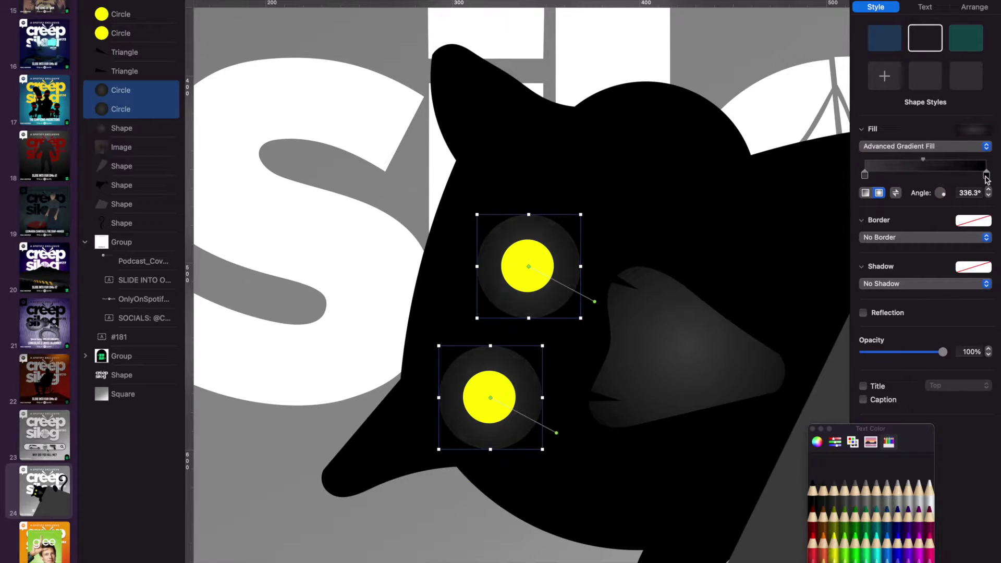
{"action": "left_click", "coordinate": [834, 537]}
{"action": "left_click", "coordinate": [987, 175]}
{"action": "left_click", "coordinate": [834, 537]}
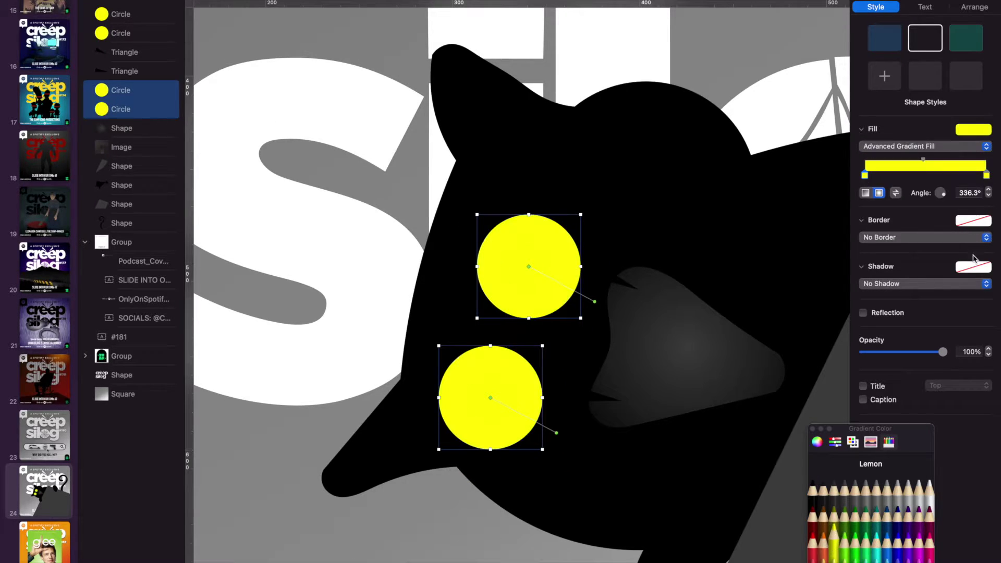
Set the opacity of the larger circles' outer gradient stop to 0%
{"action": "left_click", "coordinate": [606, 289]}
{"action": "key", "text": "super+z"}
{"action": "key", "text": "super+shift+z"}
{"action": "left_click", "coordinate": [817, 442]}
{"action": "left_click_drag", "start_coordinate": [931, 449], "coordinate": [937, 349]}
{"action": "double_click", "coordinate": [922, 518]}
{"action": "type", "text": "0"}
{"action": "key", "text": "Return"}
Shorten the radial gradients of both larger circles so the yellow glow fades out within their edges
{"action": "left_click_drag", "start_coordinate": [595, 302], "coordinate": [571, 286]}
{"action": "left_click_drag", "start_coordinate": [554, 432], "coordinate": [531, 413]}
{"action": "mouse_move", "coordinate": [572, 286]}
{"action": "left_mouse_down"}
{"action": "mouse_move", "coordinate": [563, 280]}
{"action": "mouse_move", "coordinate": [573, 284]}
{"action": "left_mouse_up"}
{"action": "left_click", "coordinate": [531, 414]}
Apply the copied yellow glow style to the two smaller eye circles
{"action": "left_click", "coordinate": [121, 14]}
{"action": "left_click", "coordinate": [120, 32], "text": "shift"}
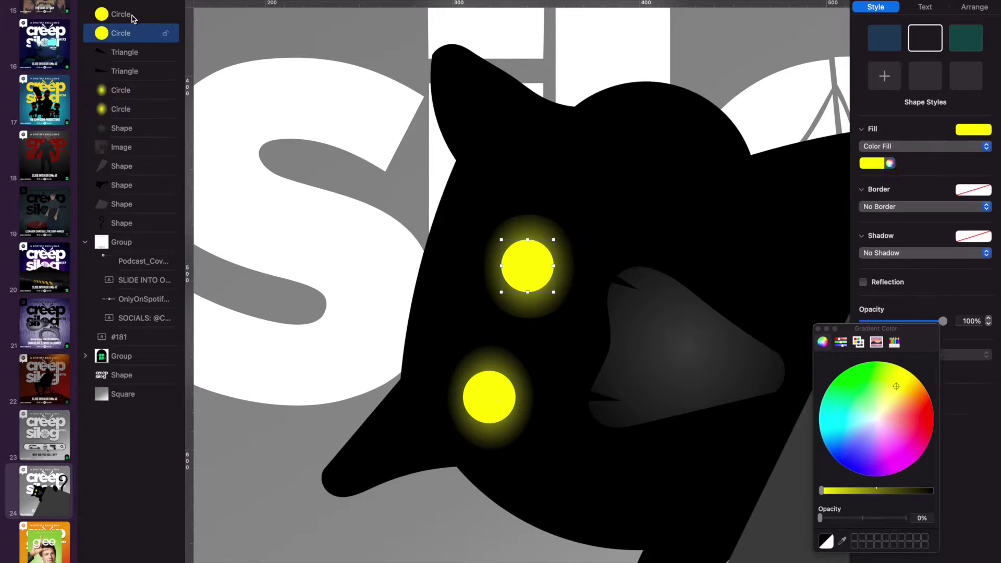
{"action": "key", "text": "super+alt+v"}
Enlarge the outer glow behind each of the cat's eyes
{"action": "left_click", "coordinate": [120, 91]}
{"action": "left_click_drag", "start_coordinate": [542, 346], "coordinate": [586, 324]}
{"action": "left_click", "coordinate": [574, 292]}
{"action": "left_click_drag", "start_coordinate": [584, 214], "coordinate": [648, 185]}
{"action": "left_click", "coordinate": [648, 185]}
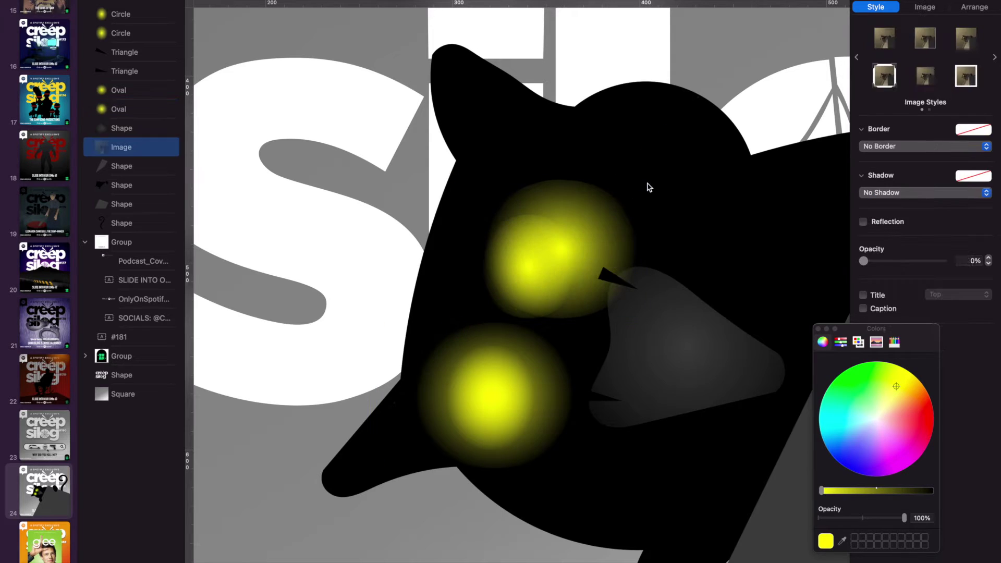
Reposition and stretch the outer glow shapes over both of the cat's eyes, making them larger ovals
{"action": "left_click", "coordinate": [610, 217]}
{"action": "left_click", "coordinate": [492, 217]}
{"action": "mouse_move", "coordinate": [492, 217]}
{"action": "left_mouse_down"}
{"action": "mouse_move", "coordinate": [522, 250]}
{"action": "mouse_move", "coordinate": [493, 235]}
{"action": "left_mouse_up"}
{"action": "left_click", "coordinate": [494, 395]}
{"action": "left_click_drag", "start_coordinate": [472, 417], "coordinate": [448, 429]}
{"action": "left_click", "coordinate": [110, 91]}
{"action": "key", "text": "shift+Down"}
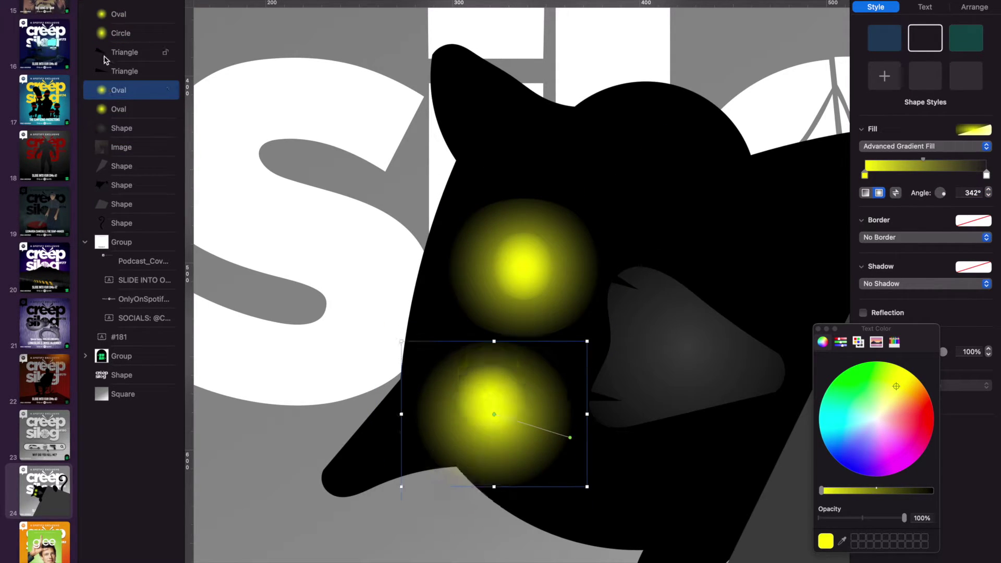
{"action": "left_click", "coordinate": [118, 33]}
{"action": "left_click", "coordinate": [118, 109]}
{"action": "key", "text": "shift+super+0"}
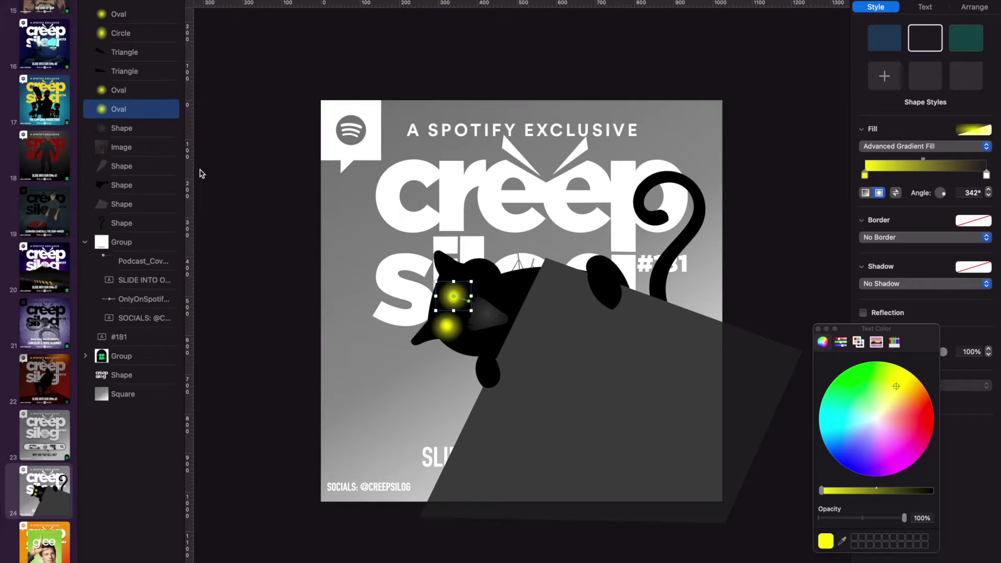
Raise the reference photo's opacity to 100% to compare it with the drawing and return it to 0%
{"action": "left_click", "coordinate": [199, 173]}
{"action": "left_click", "coordinate": [111, 151]}
{"action": "left_click_drag", "start_coordinate": [862, 261], "coordinate": [924, 255]}
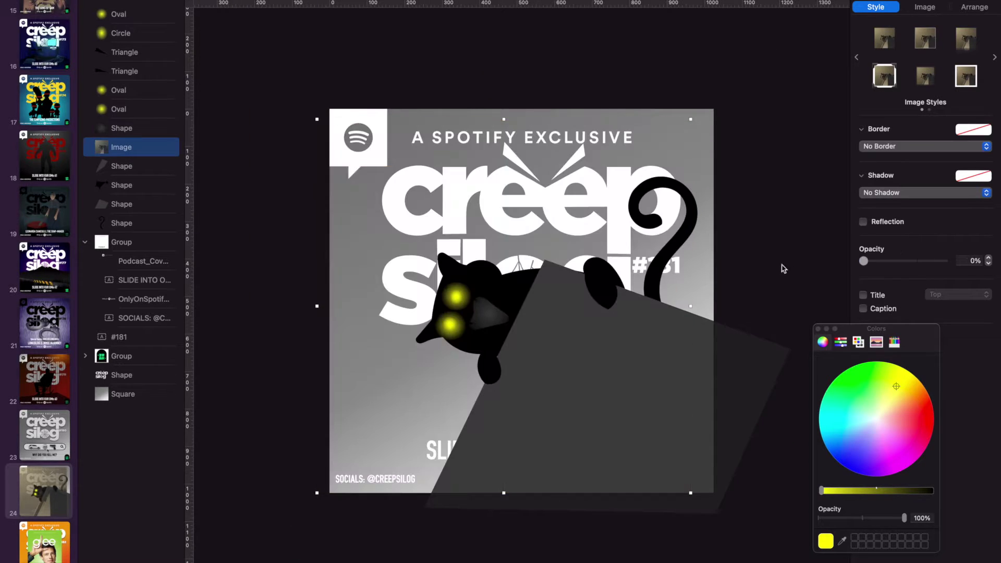
{"action": "left_click", "coordinate": [972, 260]}
{"action": "type", "text": "100"}
{"action": "key", "text": "Return"}
{"action": "left_click_drag", "start_coordinate": [943, 261], "coordinate": [827, 261]}
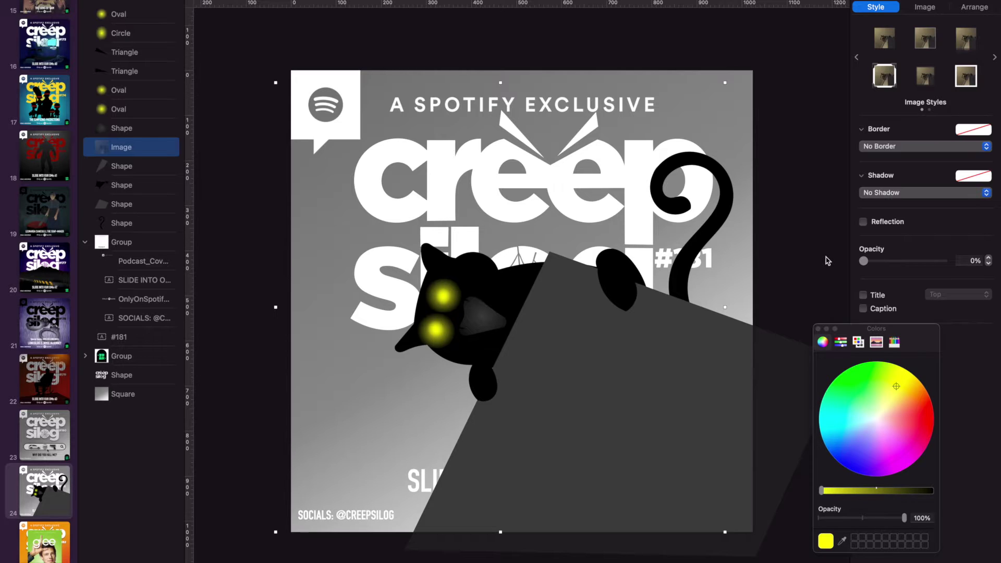
Reshape the cat's tail by moving its edit points so the curl and base become thicker
{"action": "right_click", "coordinate": [122, 225]}
{"action": "scroll", "coordinate": [678, 190], "scroll_direction": "up", "scroll_amount": 3}
{"action": "scroll", "coordinate": [656, 285], "scroll_direction": "down", "scroll_amount": 4}
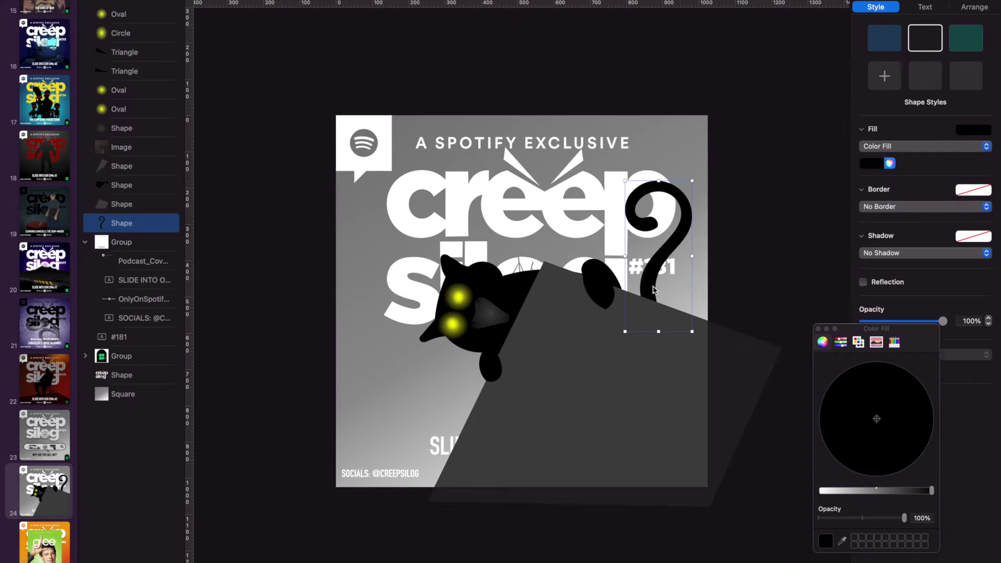
{"action": "right_click", "coordinate": [654, 286]}
{"action": "key", "text": "Escape"}
{"action": "right_click", "coordinate": [121, 223]}
{"action": "left_click", "coordinate": [168, 389]}
{"action": "scroll", "coordinate": [777, 101], "scroll_direction": "up", "scroll_amount": 5}
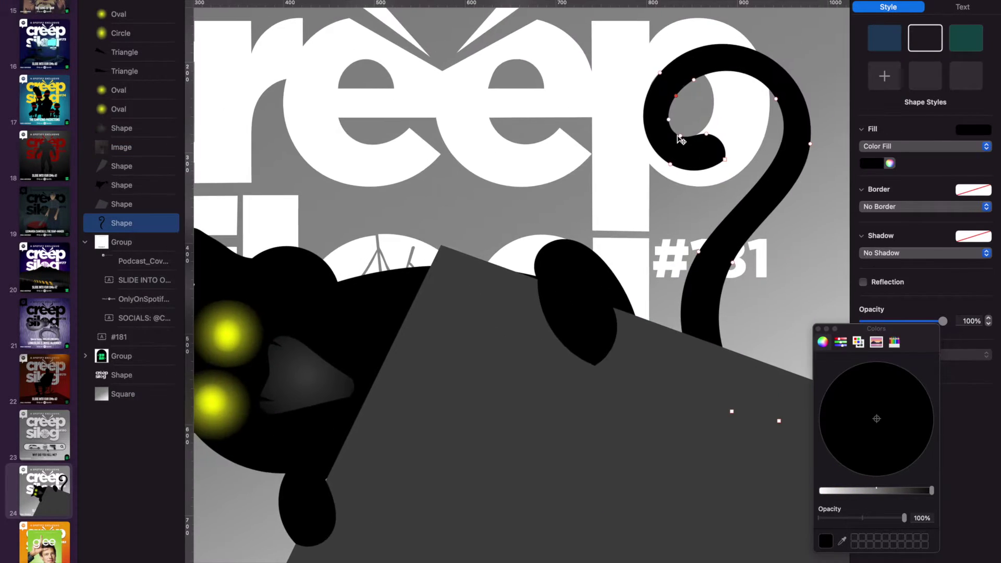
{"action": "left_click_drag", "start_coordinate": [777, 102], "coordinate": [740, 91]}
{"action": "left_click_drag", "start_coordinate": [779, 421], "coordinate": [766, 402]}
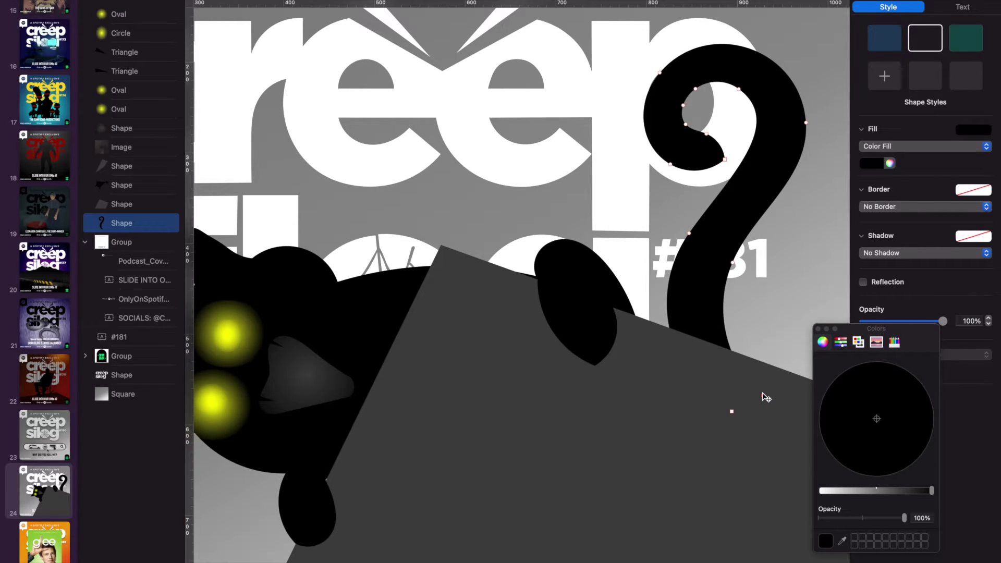
{"action": "key", "text": "Return"}
{"action": "scroll", "coordinate": [751, 136], "scroll_direction": "down", "scroll_amount": 5}
{"action": "scroll", "coordinate": [357, 219], "scroll_direction": "up", "scroll_amount": 3}
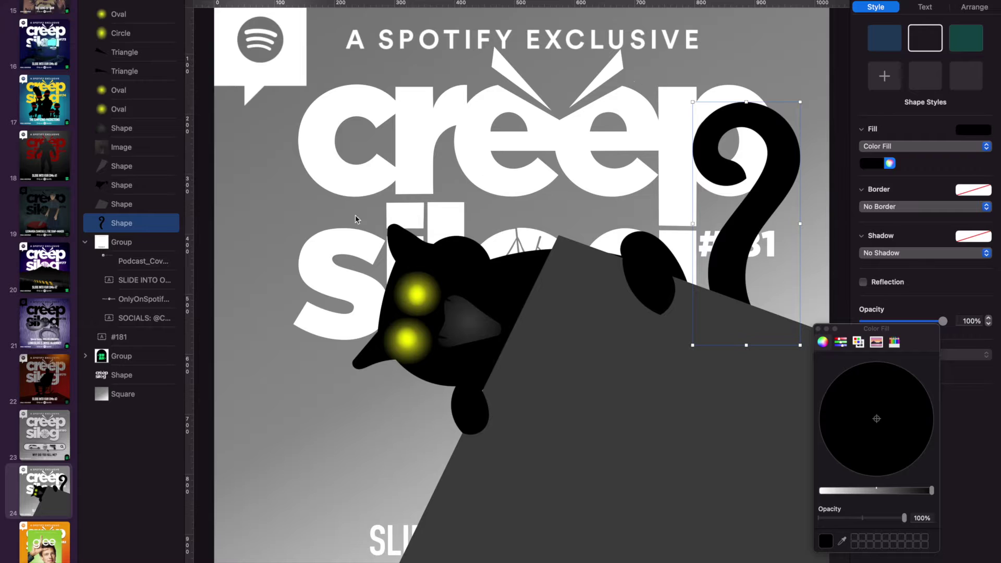
Bring back the reference photo and trace the cabinet's outer edge trim as a bent strip at 27% opacity
{"action": "left_click", "coordinate": [121, 147]}
{"action": "right_click", "coordinate": [588, 256]}
{"action": "left_click", "coordinate": [637, 425]}
{"action": "left_click_drag", "start_coordinate": [555, 284], "coordinate": [814, 329]}
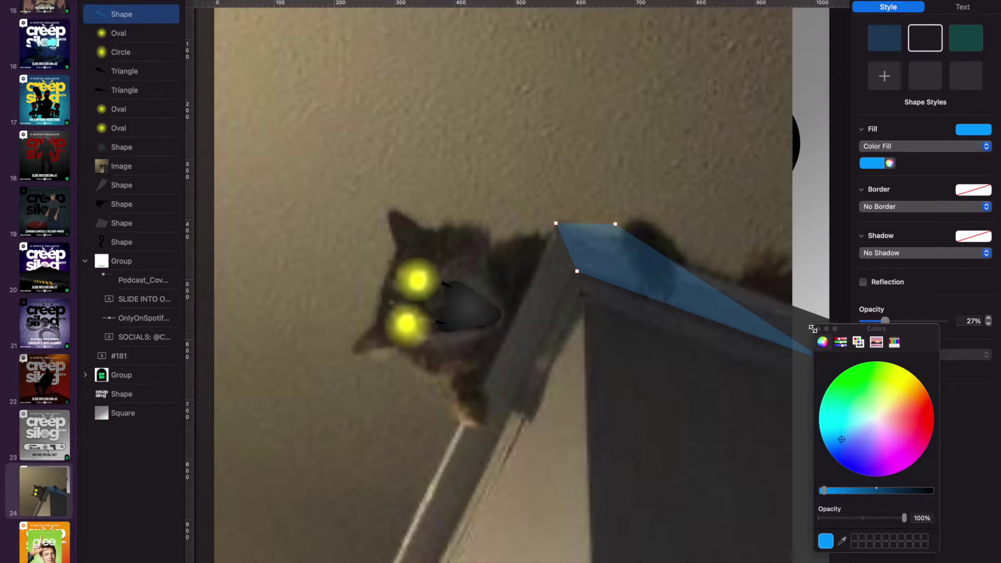
{"action": "scroll", "coordinate": [576, 233], "scroll_direction": "down", "scroll_amount": 3}
{"action": "left_click_drag", "start_coordinate": [569, 270], "coordinate": [783, 354]}
{"action": "left_click_drag", "start_coordinate": [538, 270], "coordinate": [437, 484]}
{"action": "left_click_drag", "start_coordinate": [550, 293], "coordinate": [460, 480]}
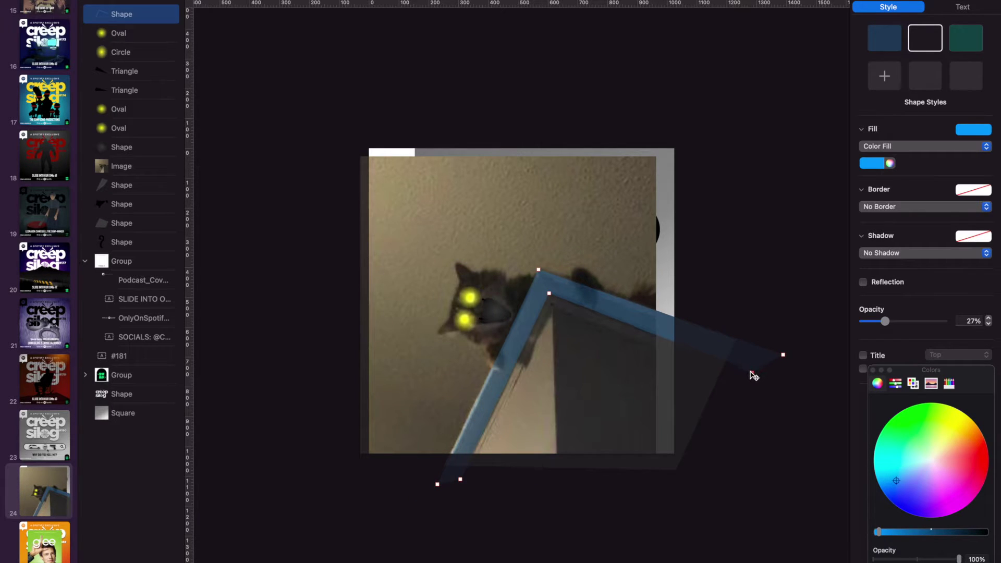
{"action": "key", "text": "Escape"}
Trace a second, thinner bent strip along the inner side of the cabinet's edge trim
{"action": "scroll", "coordinate": [686, 284], "scroll_direction": "up", "scroll_amount": 3}
{"action": "key", "text": "super+v"}
{"action": "left_click_drag", "start_coordinate": [524, 301], "coordinate": [468, 470]}
{"action": "scroll", "coordinate": [595, 307], "scroll_direction": "down", "scroll_amount": 3}
{"action": "double_click", "coordinate": [561, 305]}
{"action": "left_click_drag", "start_coordinate": [577, 320], "coordinate": [465, 478]}
{"action": "left_click_drag", "start_coordinate": [577, 291], "coordinate": [553, 310]}
{"action": "scroll", "coordinate": [553, 310], "scroll_direction": "up", "scroll_amount": 1}
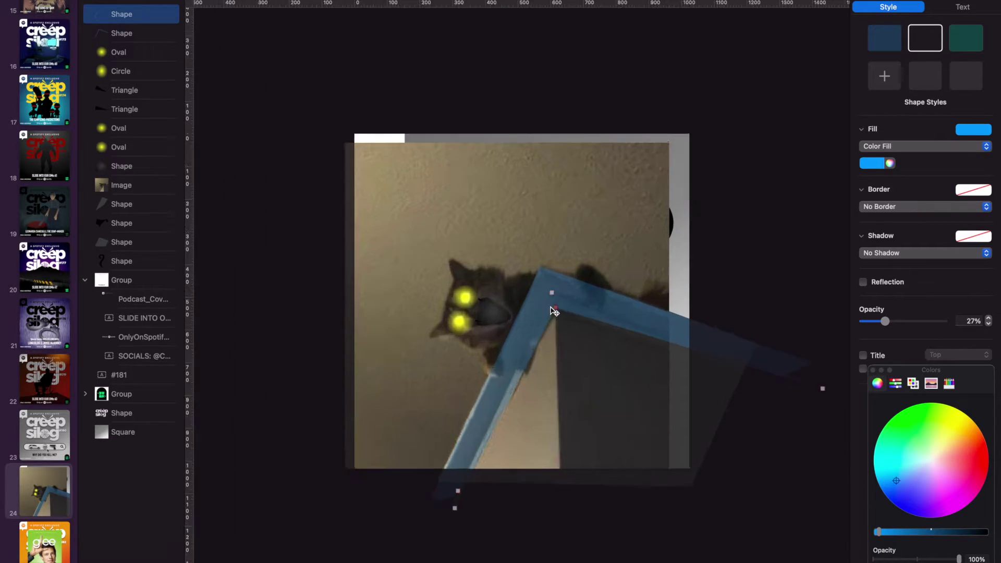
{"action": "scroll", "coordinate": [553, 310], "scroll_direction": "down", "scroll_amount": 2}
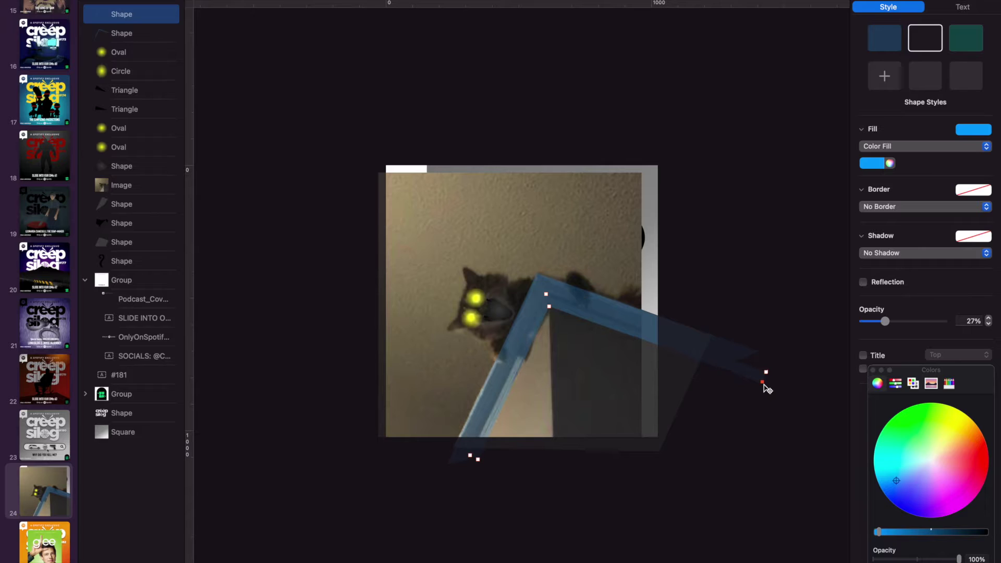
Trace the cabinet's dark side panel below the trim, extending it past the canvas edge
{"action": "key", "text": "super+shift+period"}
{"action": "key", "text": "super+v"}
{"action": "right_click", "coordinate": [587, 334]}
{"action": "left_click_drag", "start_coordinate": [528, 303], "coordinate": [575, 542]}
{"action": "left_click", "coordinate": [605, 495]}
{"action": "left_click_drag", "start_coordinate": [613, 310], "coordinate": [893, 425]}
{"action": "key", "text": "Escape"}
{"action": "key", "text": "super+0"}
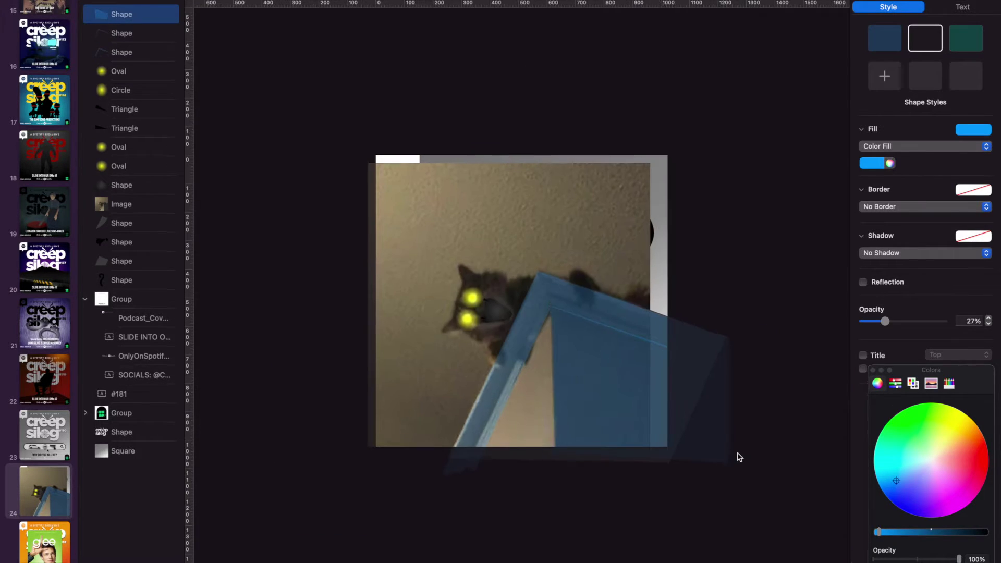
Hide the reference photo and fill the cabinet's base shape with an advanced gradient from Midnight blue to black
{"action": "left_click", "coordinate": [121, 204]}
{"action": "key", "text": "shift+super+h"}
{"action": "left_click", "coordinate": [115, 266]}
{"action": "left_click", "coordinate": [890, 164]}
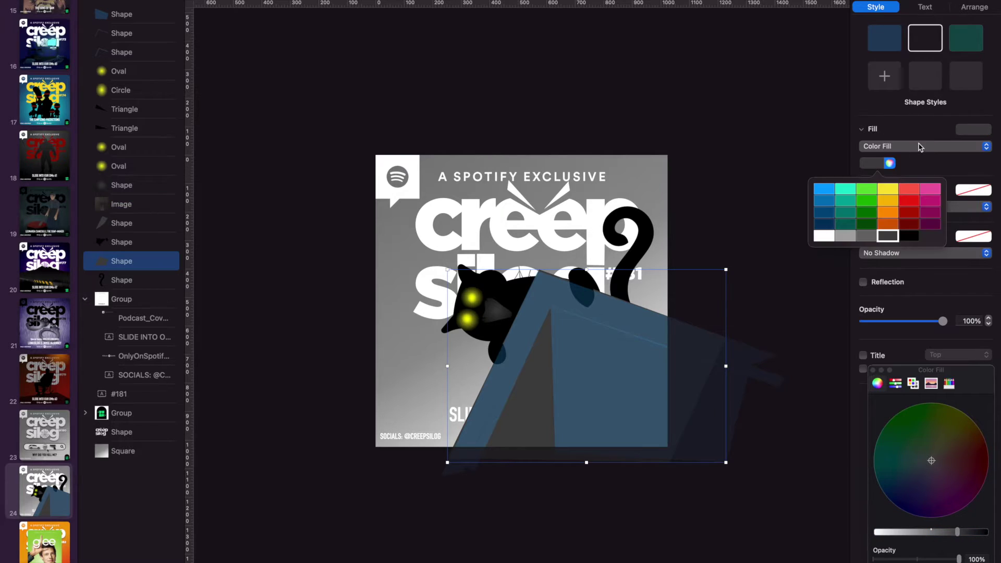
{"action": "left_click", "coordinate": [866, 208]}
{"action": "left_click", "coordinate": [950, 384]}
{"action": "left_click", "coordinate": [874, 425]}
{"action": "left_click", "coordinate": [958, 464]}
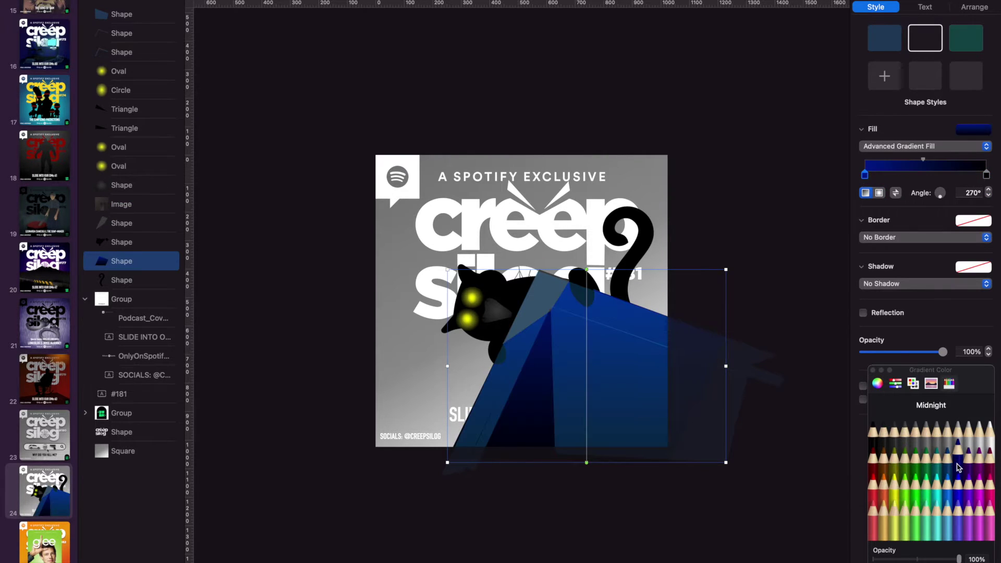
Fill the corner patch of the cabinet beside the cat's body with a dark navy colour
{"action": "left_click", "coordinate": [124, 224]}
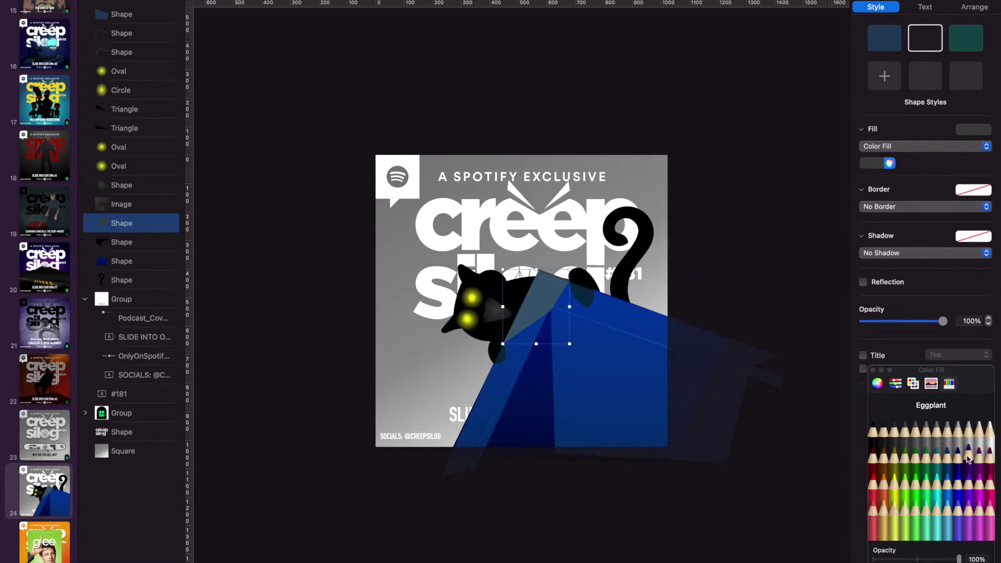
{"action": "left_click", "coordinate": [878, 383]}
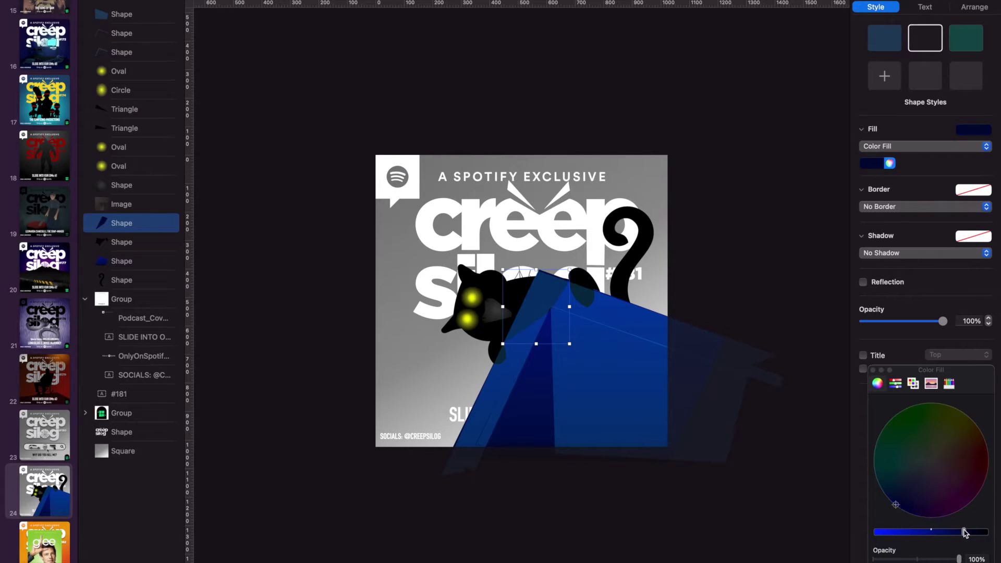
Apply the blue-to-black gradient to both trim strips, and set the inner strip to 100% opacity with a 285.6° gradient angle
{"action": "left_click", "coordinate": [122, 52]}
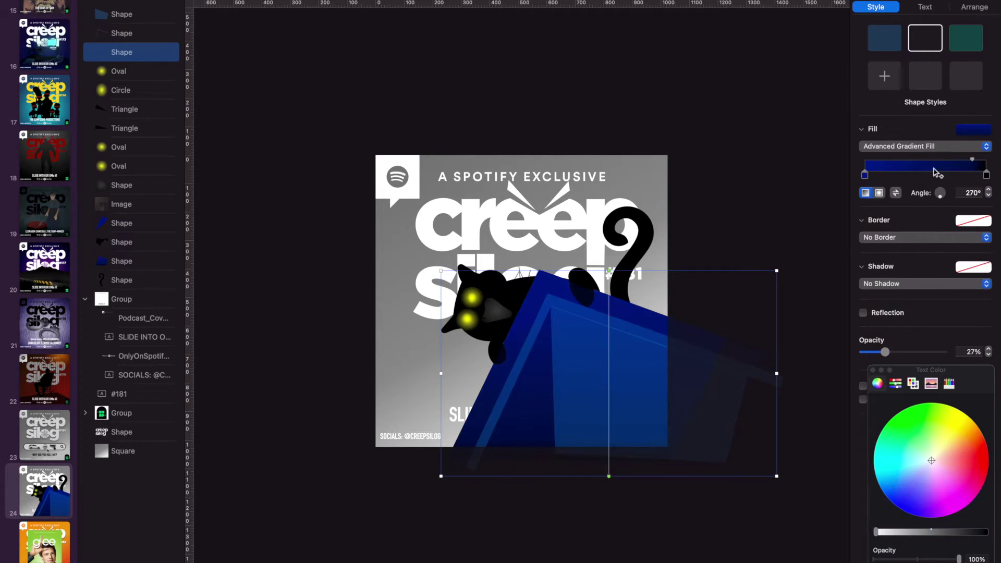
{"action": "left_click", "coordinate": [115, 35]}
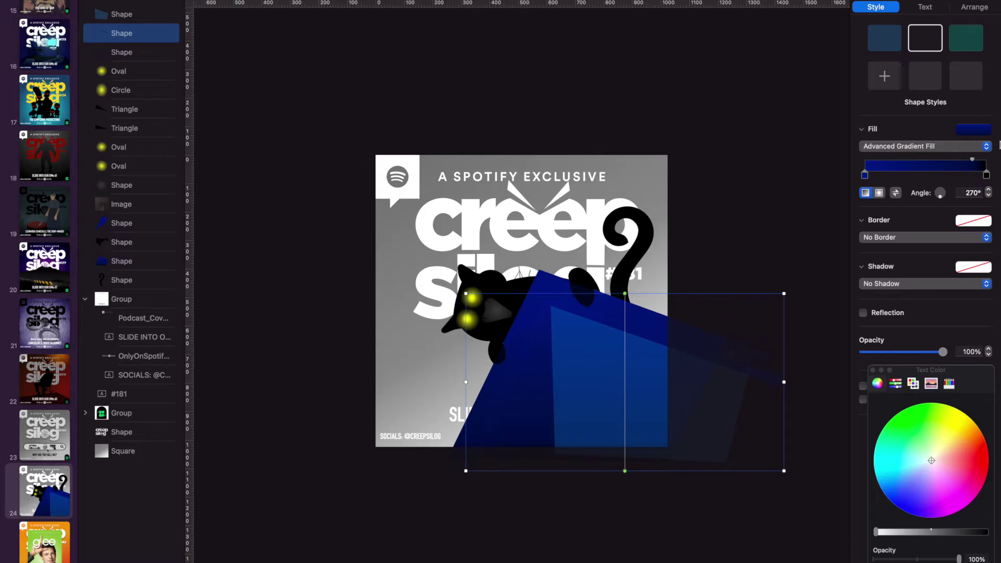
{"action": "left_click_drag", "start_coordinate": [625, 293], "coordinate": [542, 277]}
{"action": "left_click_drag", "start_coordinate": [625, 471], "coordinate": [612, 529]}
Give the cabinet's side panel an advanced gradient fill from dark blue to black at full opacity
{"action": "left_click", "coordinate": [925, 146]}
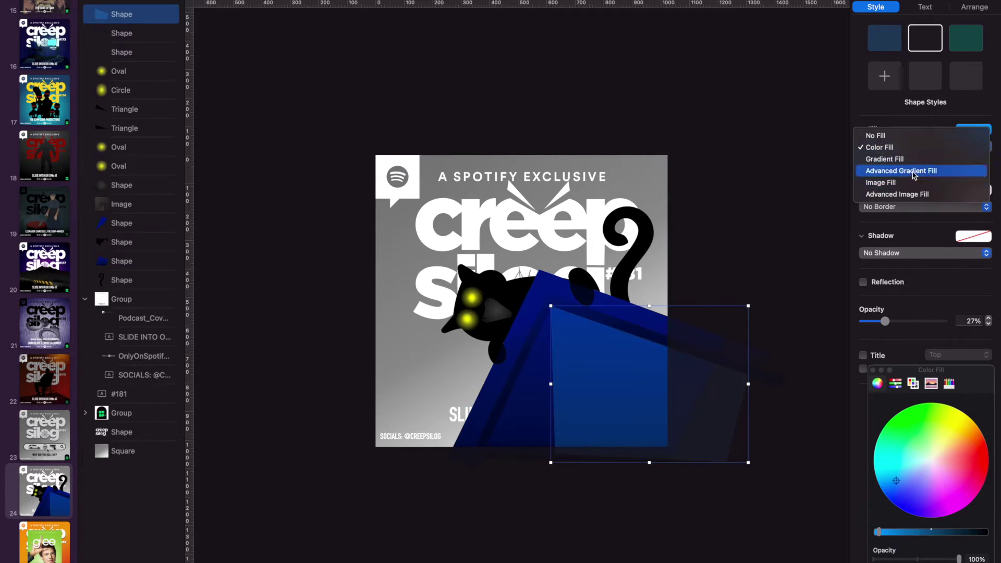
{"action": "left_click", "coordinate": [908, 170]}
{"action": "left_click", "coordinate": [681, 161]}
{"action": "scroll", "coordinate": [514, 188], "scroll_direction": "up", "scroll_amount": 5}
Set the outer trim strip's opacity to 84%
{"action": "left_click", "coordinate": [122, 33]}
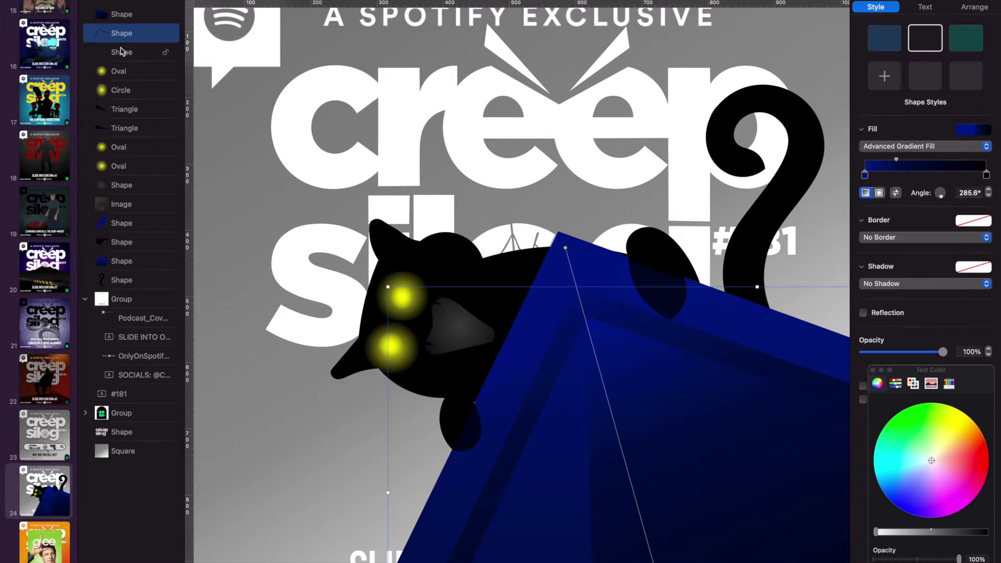
{"action": "left_click", "coordinate": [137, 48]}
{"action": "scroll", "coordinate": [730, 289], "scroll_direction": "up", "scroll_amount": 6}
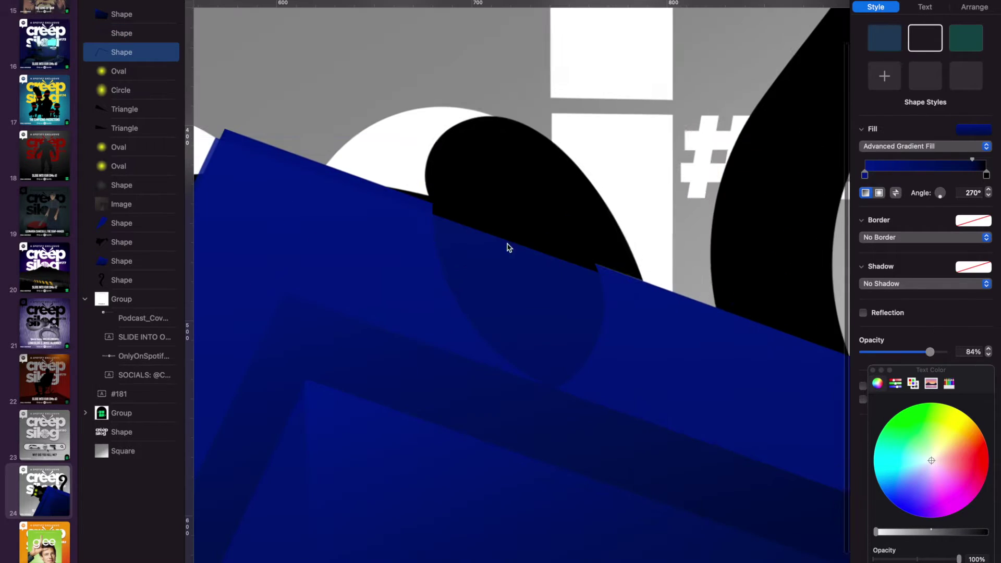
{"action": "scroll", "coordinate": [232, 131], "scroll_direction": "down", "scroll_amount": 10}
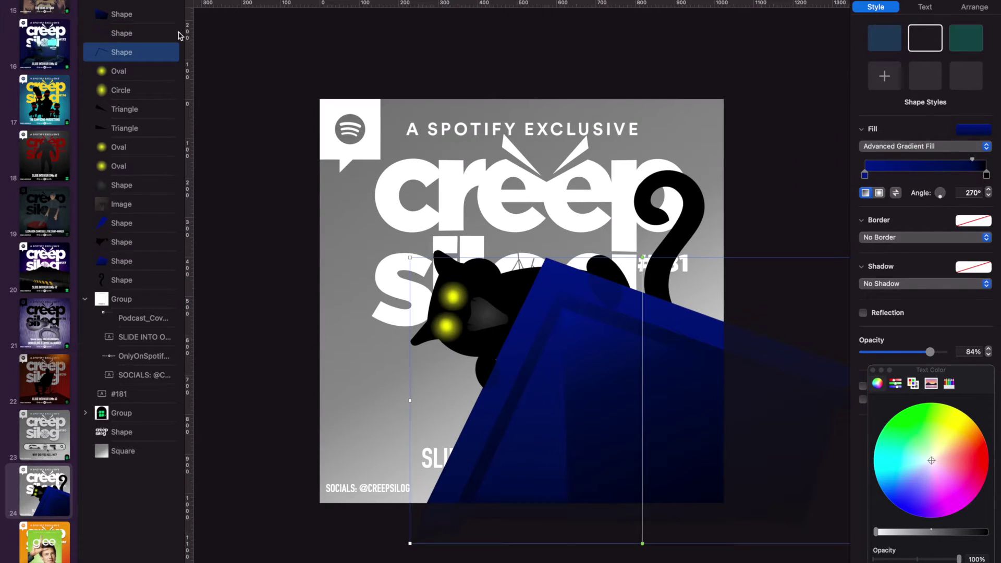
Move the outer trim strip behind the cat in the layer order and angle its gradient to 287.4°
{"action": "left_click_drag", "start_coordinate": [121, 52], "coordinate": [120, 248]}
{"action": "left_click_drag", "start_coordinate": [643, 257], "coordinate": [554, 262]}
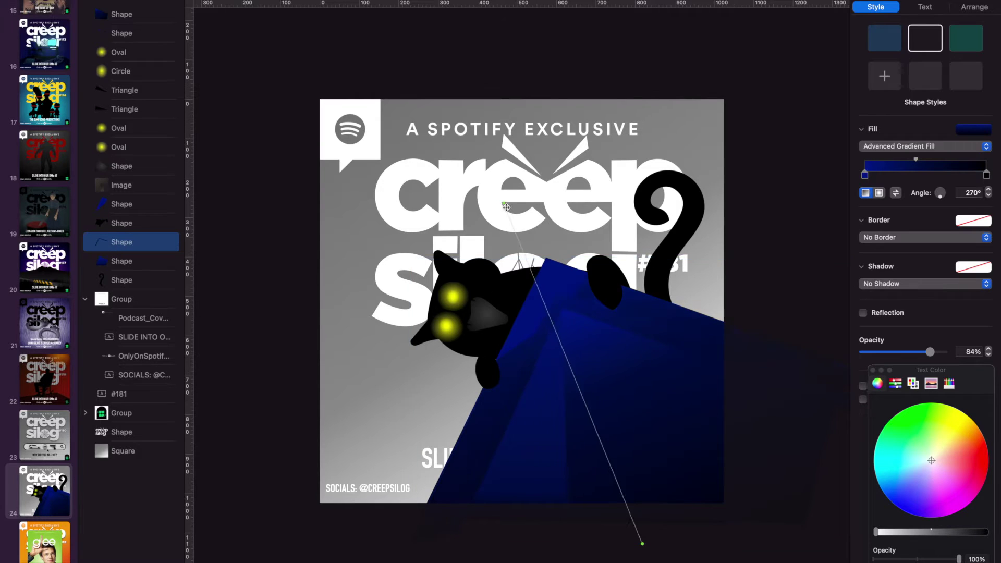
{"action": "mouse_move", "coordinate": [642, 544]}
{"action": "left_mouse_down"}
{"action": "mouse_move", "coordinate": [608, 513]}
{"action": "mouse_move", "coordinate": [647, 561]}
{"action": "left_mouse_up"}
Reverse the outer trim's gradient and apply it to the corner patch beside the cat, angled at 256.3°
{"action": "left_click", "coordinate": [895, 193]}
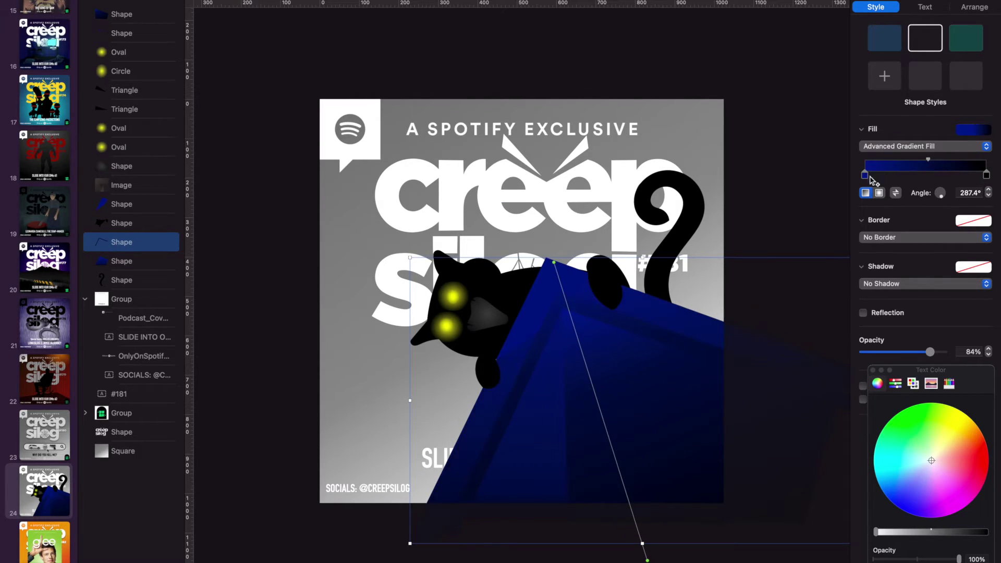
{"action": "left_click", "coordinate": [568, 302]}
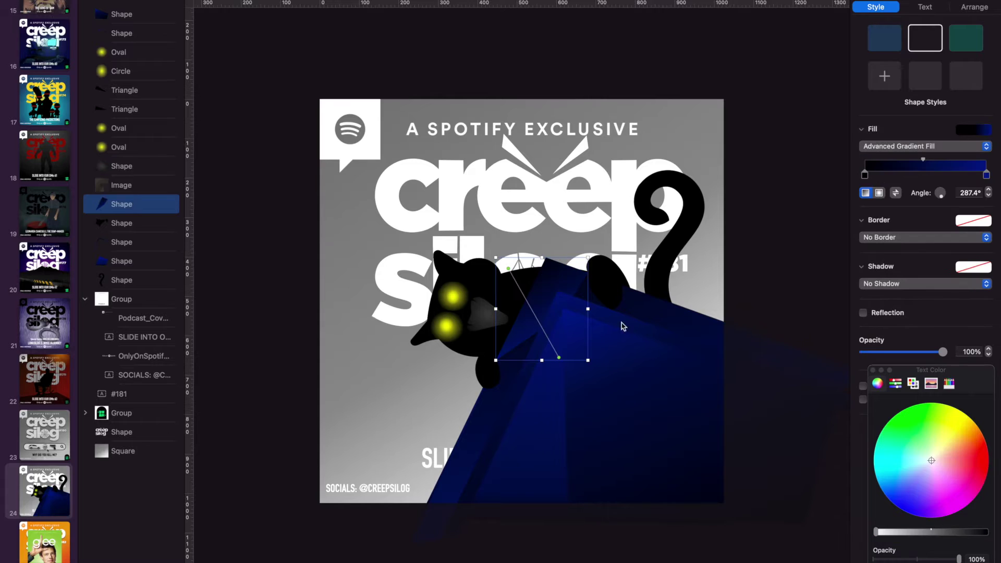
{"action": "left_click", "coordinate": [632, 229]}
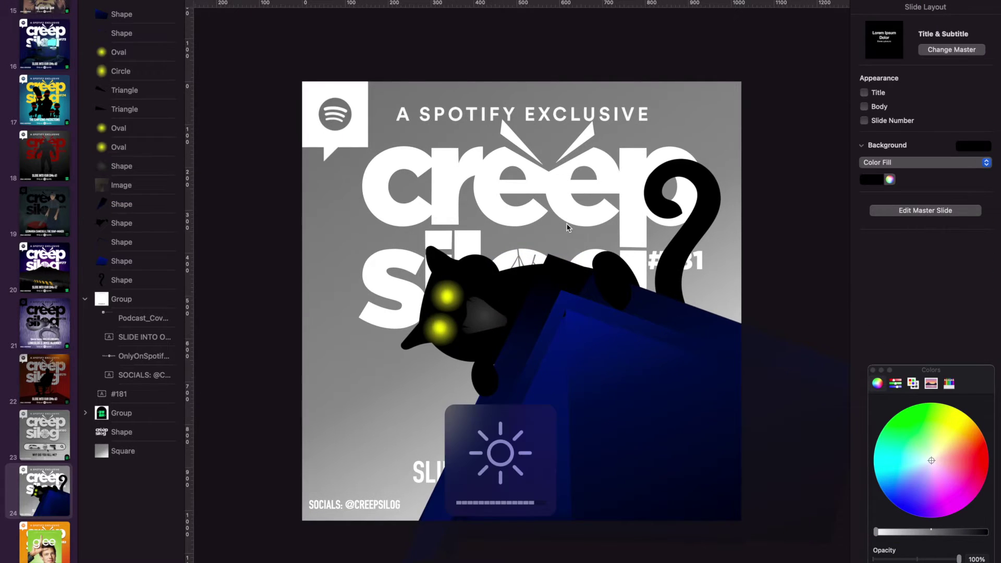
Adjust the corner patch's edit points so it meets the side panel's corner and the edge near the front paw
{"action": "scroll", "coordinate": [398, 238], "scroll_direction": "up", "scroll_amount": 5}
{"action": "right_click", "coordinate": [115, 14]}
{"action": "key", "text": "Escape"}
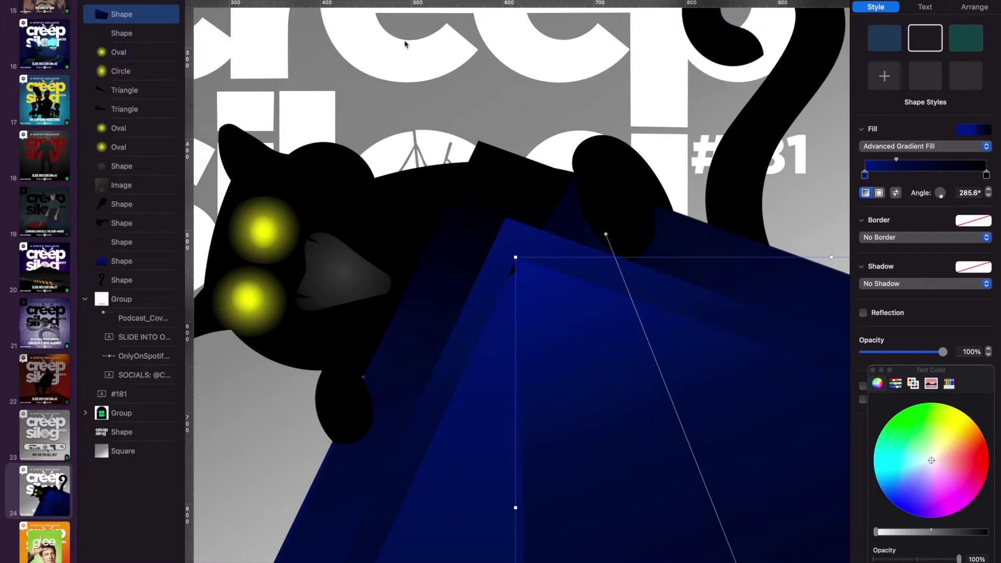
{"action": "right_click", "coordinate": [125, 206]}
{"action": "left_click", "coordinate": [214, 372]}
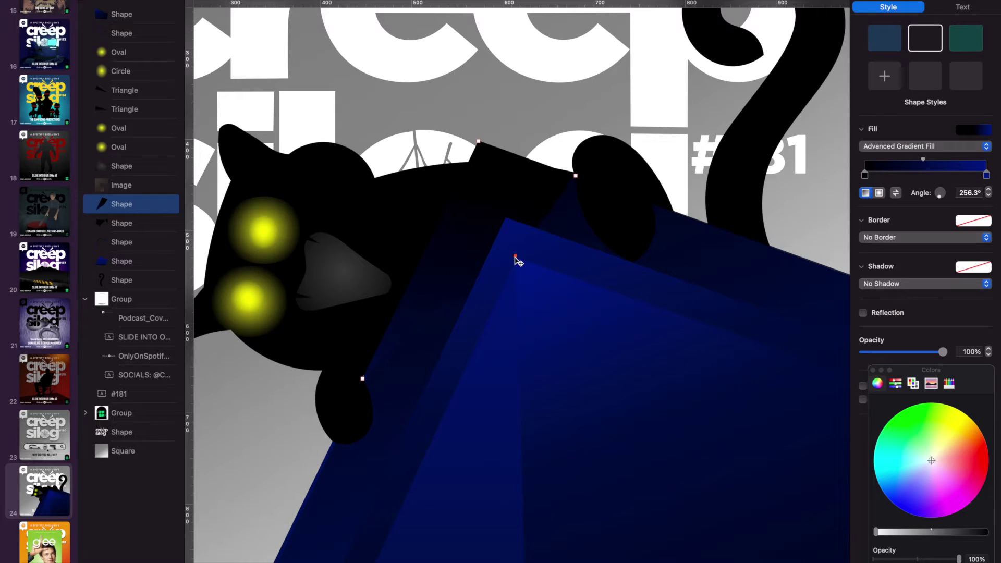
{"action": "left_click", "coordinate": [363, 378]}
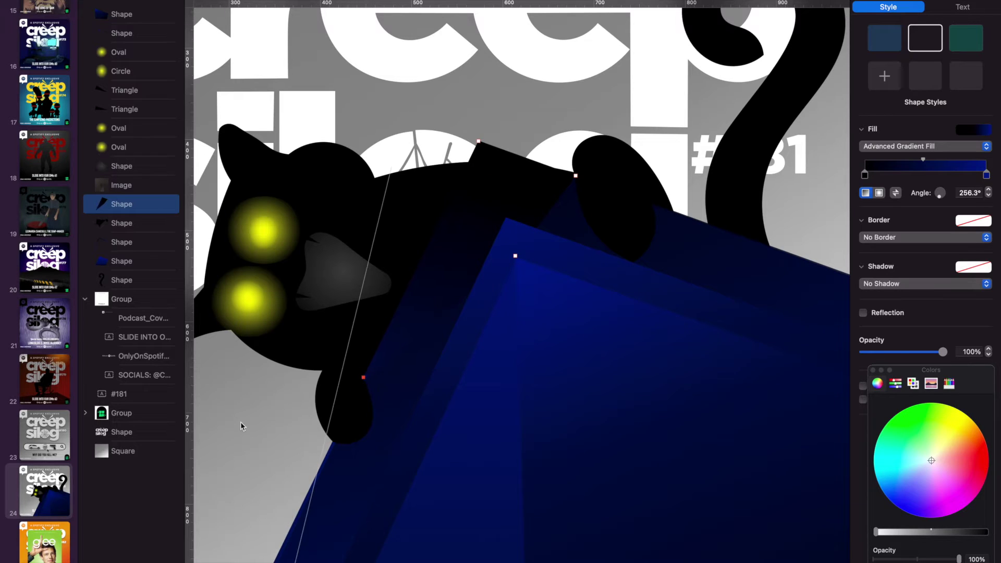
{"action": "left_click", "coordinate": [209, 195]}
{"action": "key", "text": "Escape"}
{"action": "scroll", "coordinate": [433, 399], "scroll_direction": "down", "scroll_amount": 5}
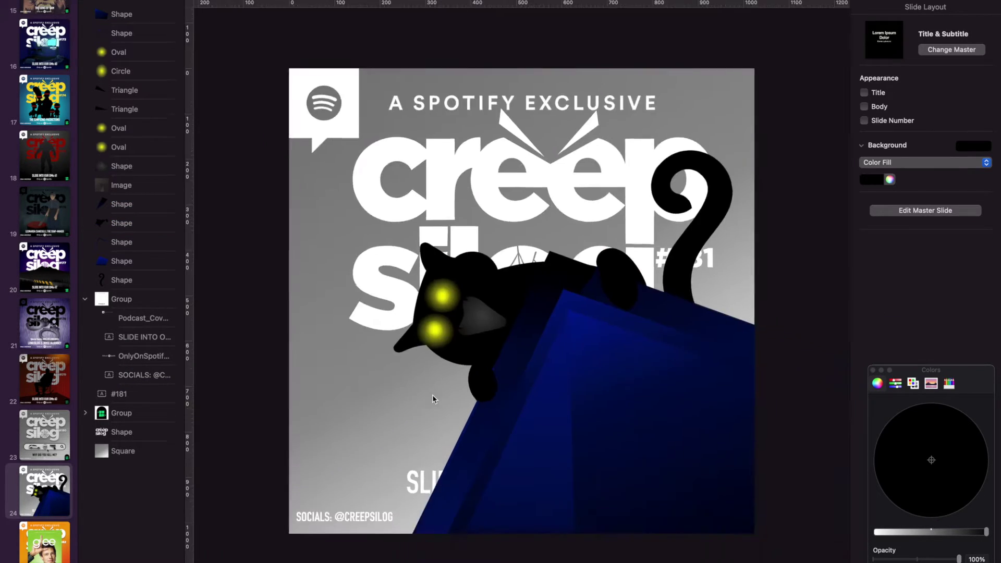
Adjust the cabinet base shape's edit point at the upper corner behind the cat's body
{"action": "scroll", "coordinate": [658, 380], "scroll_direction": "up", "scroll_amount": 5}
{"action": "right_click", "coordinate": [112, 261]}
{"action": "key", "text": "Escape"}
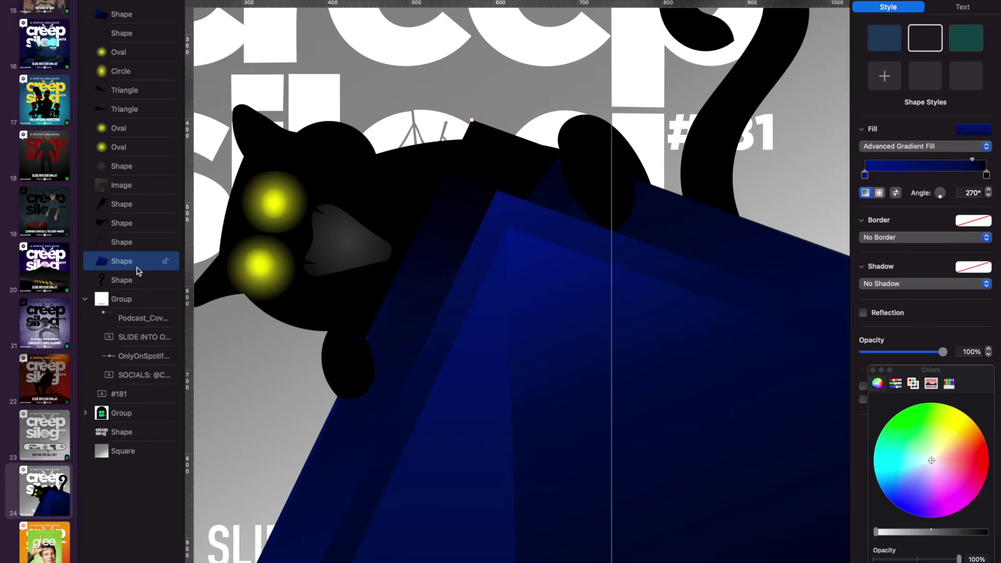
{"action": "right_click", "coordinate": [105, 14]}
{"action": "left_click", "coordinate": [512, 232]}
{"action": "key", "text": "Escape"}
{"action": "scroll", "coordinate": [671, 275], "scroll_direction": "down", "scroll_amount": 5}
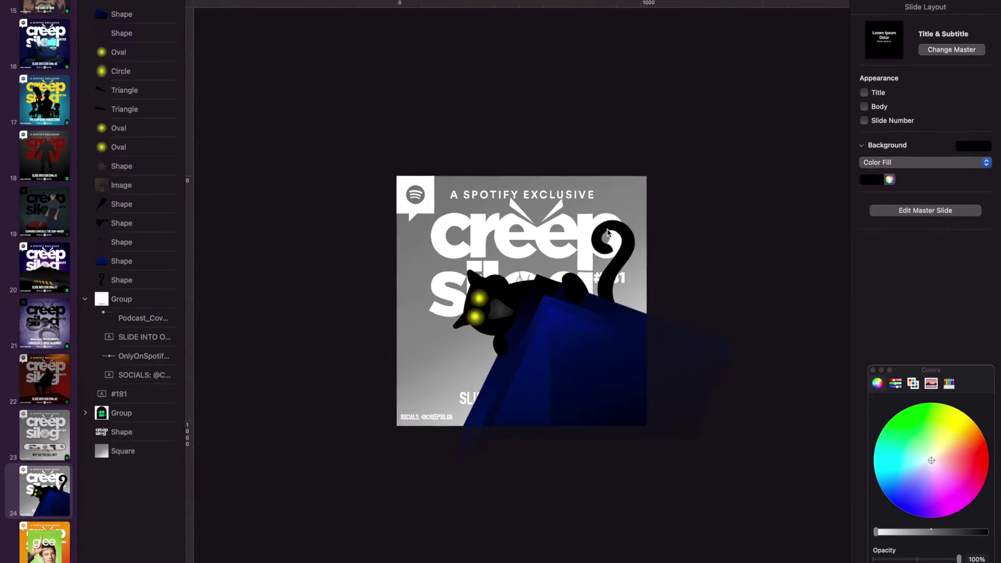
Darken the blue gradient colours of the inner trim strip and the cabinet base shape
{"action": "left_click", "coordinate": [125, 242]}
{"action": "key", "text": "Tab"}
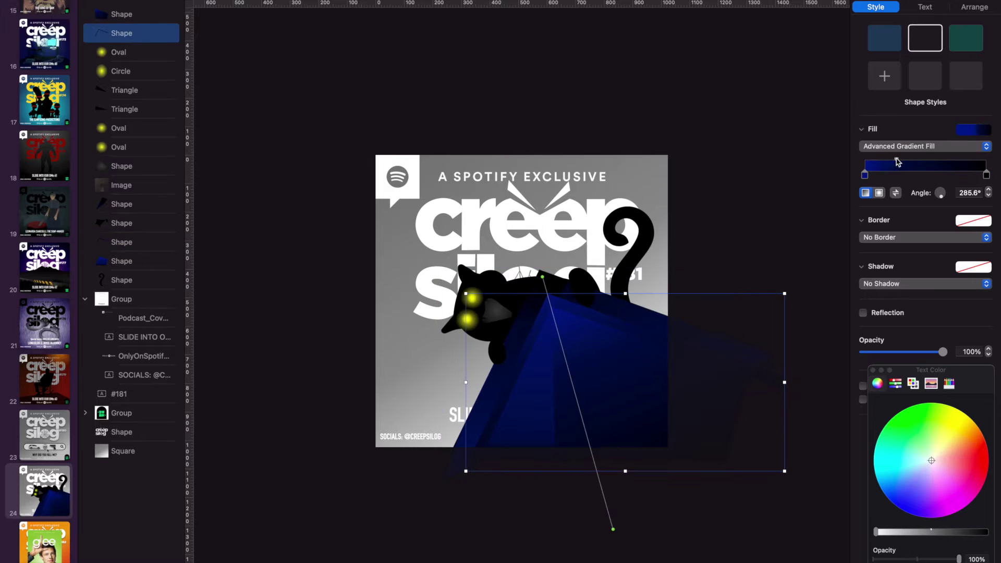
{"action": "left_click", "coordinate": [834, 152]}
{"action": "left_click", "coordinate": [131, 33]}
{"action": "left_click", "coordinate": [866, 174]}
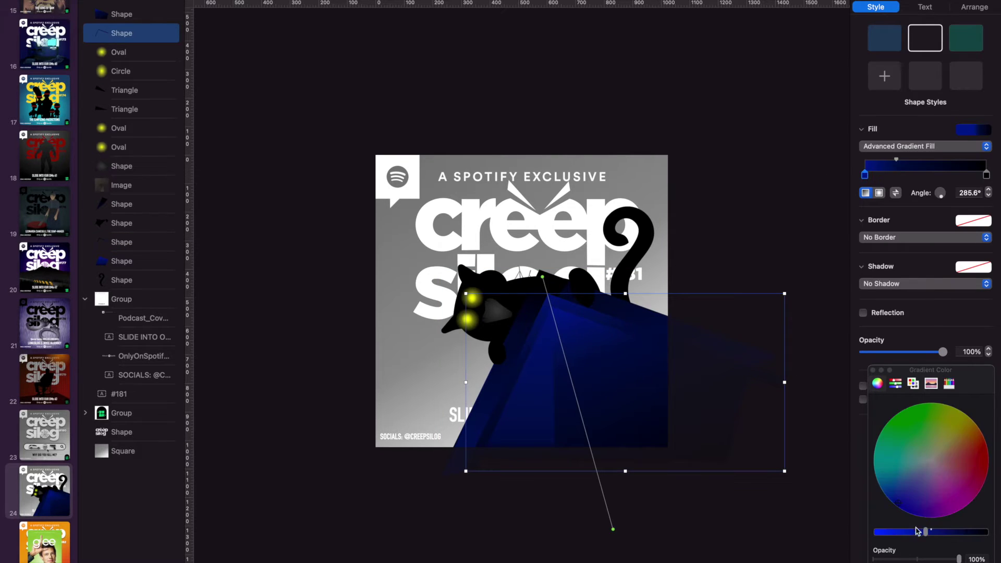
{"action": "key", "text": "Tab"}
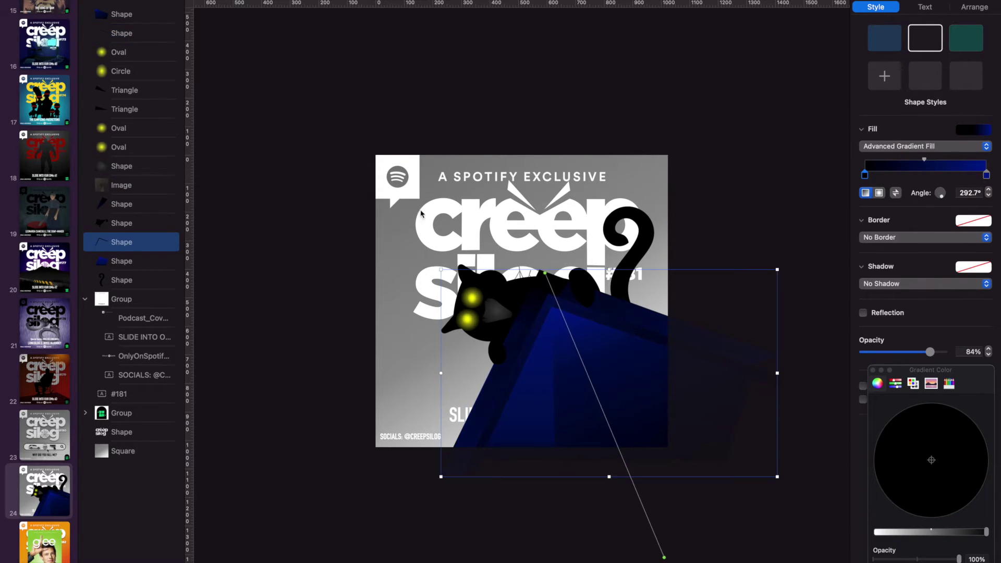
{"action": "key", "text": "Tab"}
{"action": "left_click_drag", "start_coordinate": [939, 532], "coordinate": [961, 531]}
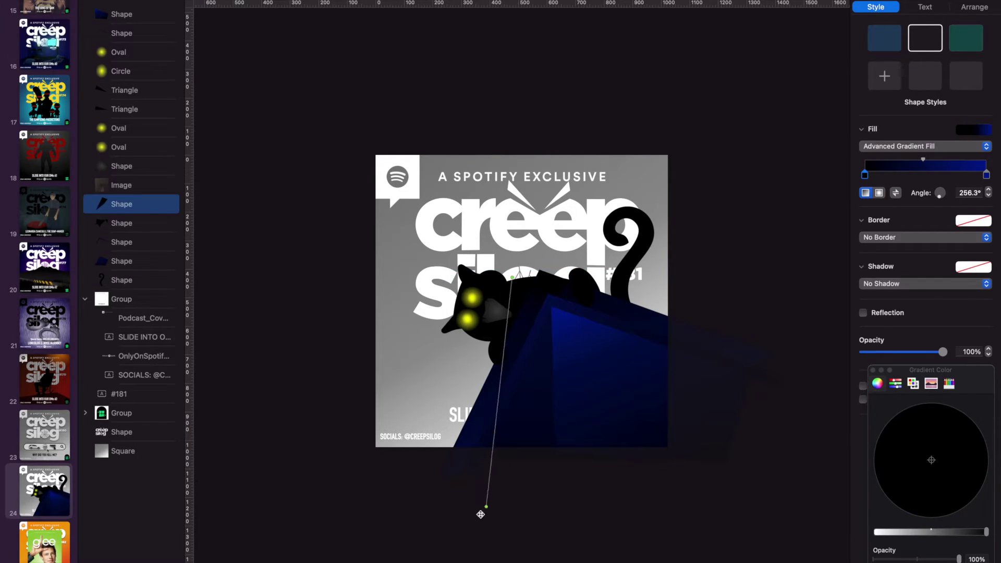
Re-angle the inner trim strip's gradient to 304.6° and the corner patch's gradient to 248.4°
{"action": "left_click", "coordinate": [813, 128]}
{"action": "left_click", "coordinate": [125, 23]}
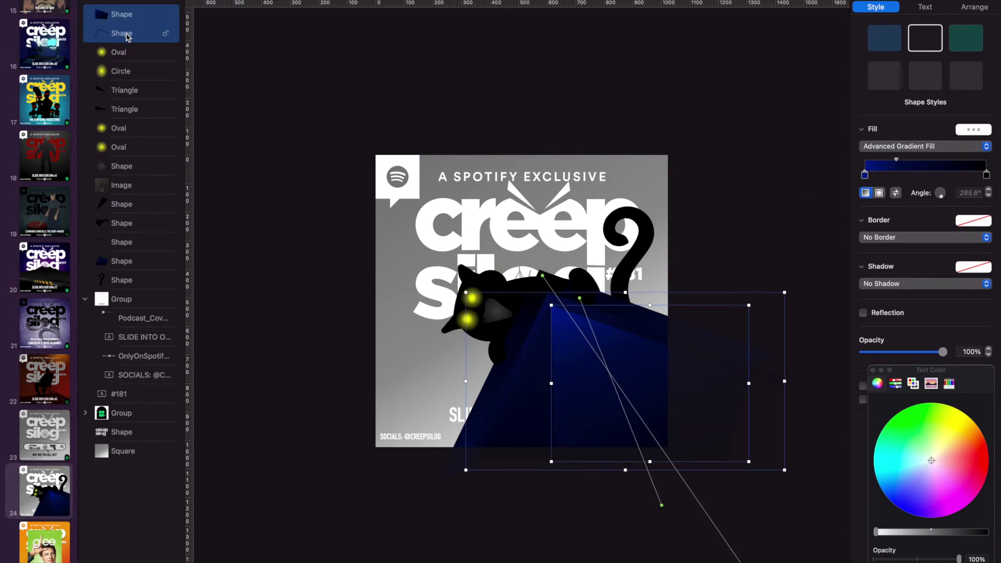
{"action": "left_click", "coordinate": [494, 426]}
{"action": "left_click_drag", "start_coordinate": [476, 426], "coordinate": [402, 555]}
{"action": "left_click", "coordinate": [122, 21]}
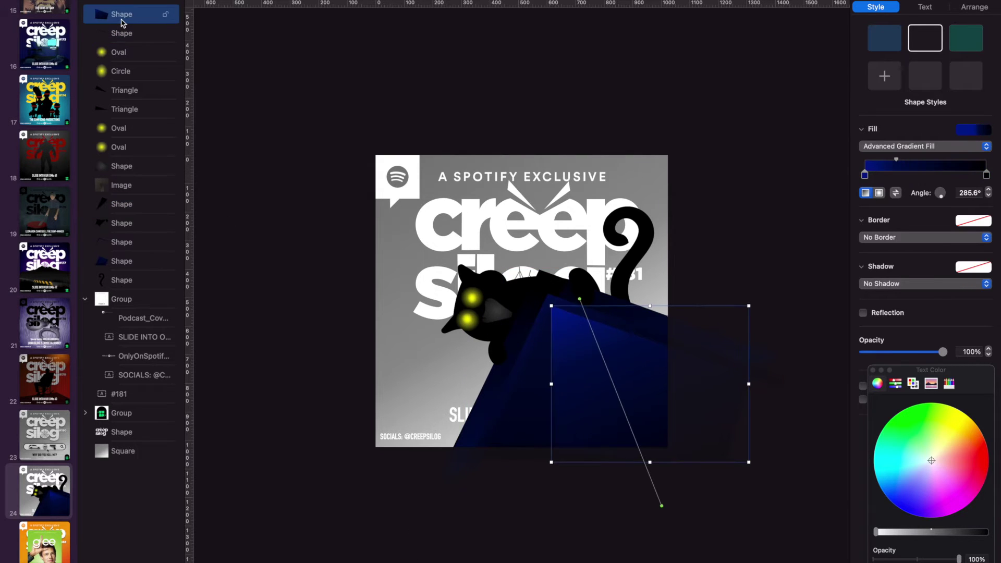
{"action": "left_click", "coordinate": [116, 262]}
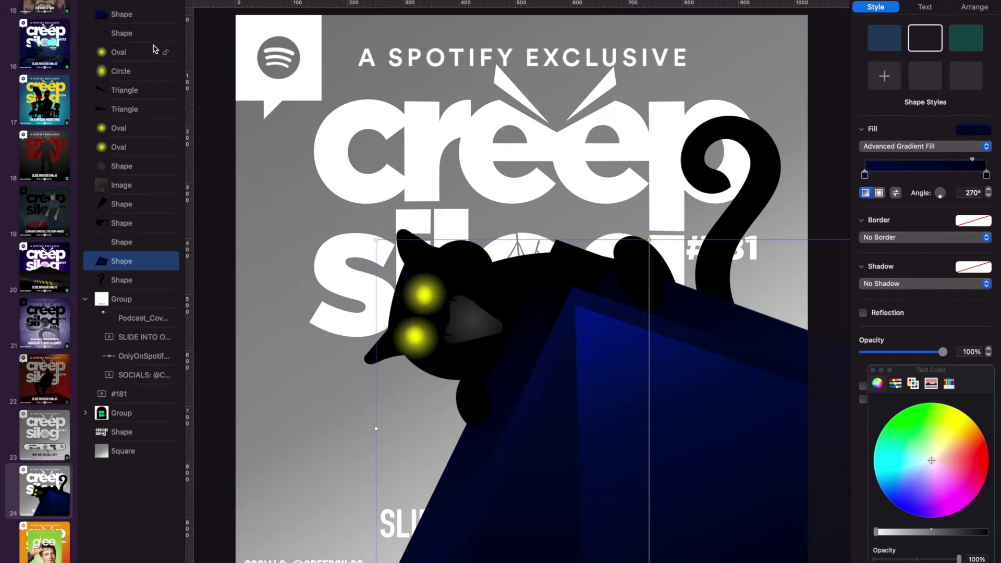
Adjust the edit points of the inner trim strip and the corner patch where they meet the front panel's upper corner
{"action": "right_click", "coordinate": [114, 33]}
{"action": "key", "text": "Escape"}
{"action": "scroll", "coordinate": [662, 375], "scroll_direction": "up", "scroll_amount": 5}
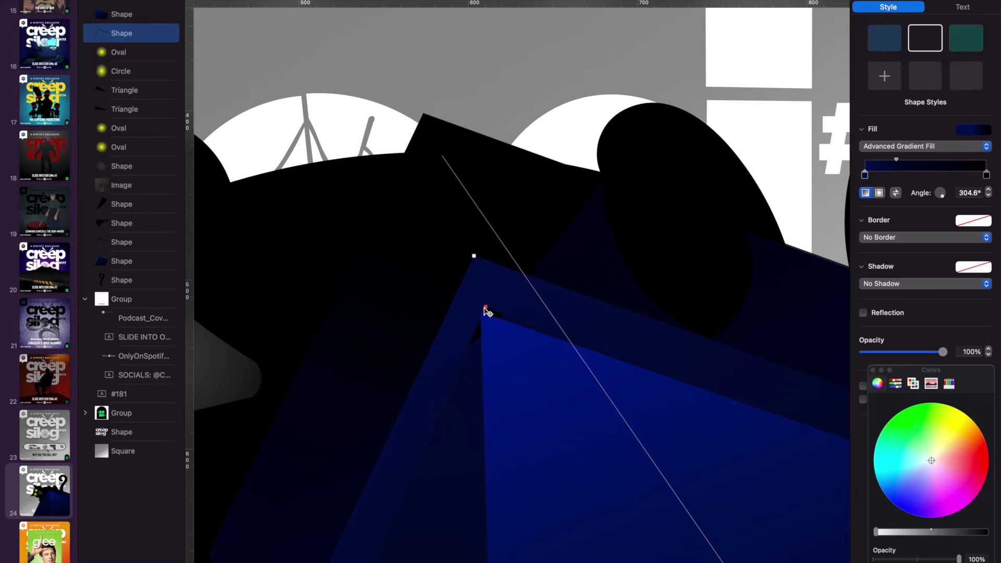
{"action": "left_click", "coordinate": [486, 312]}
{"action": "scroll", "coordinate": [365, 219], "scroll_direction": "down", "scroll_amount": 5}
{"action": "scroll", "coordinate": [365, 219], "scroll_direction": "right", "scroll_amount": 2}
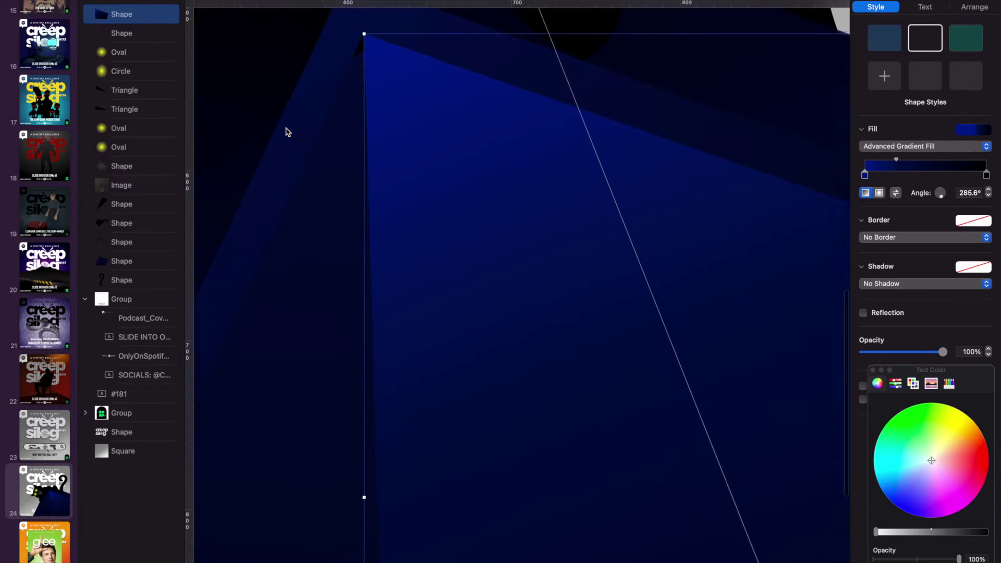
{"action": "scroll", "coordinate": [286, 132], "scroll_direction": "down", "scroll_amount": 3}
{"action": "right_click", "coordinate": [116, 204]}
{"action": "key", "text": "Escape"}
{"action": "scroll", "coordinate": [416, 202], "scroll_direction": "down", "scroll_amount": 5}
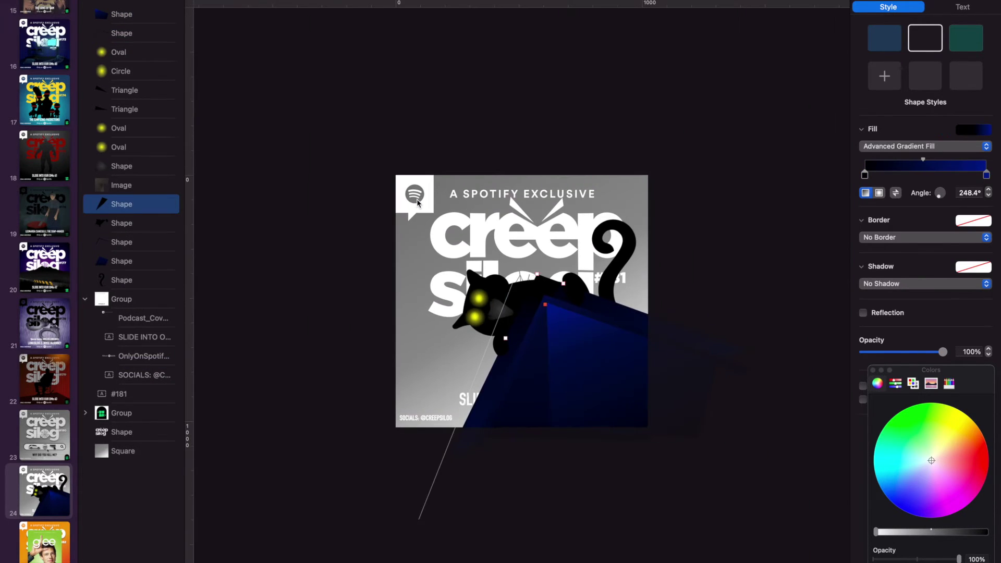
Darken the blue gradient colour of the cabinet's front panel
{"action": "left_click", "coordinate": [119, 261]}
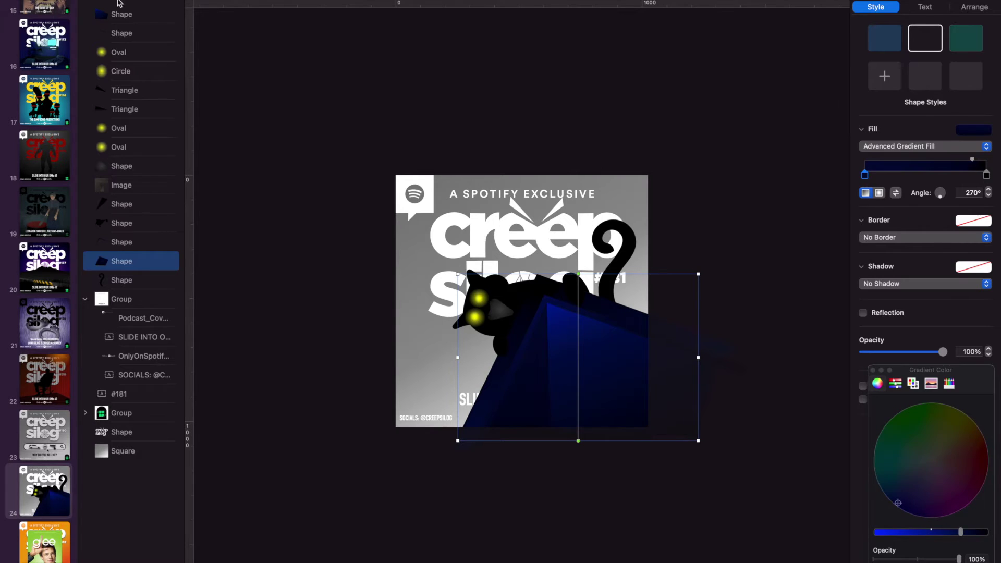
{"action": "left_click", "coordinate": [775, 260]}
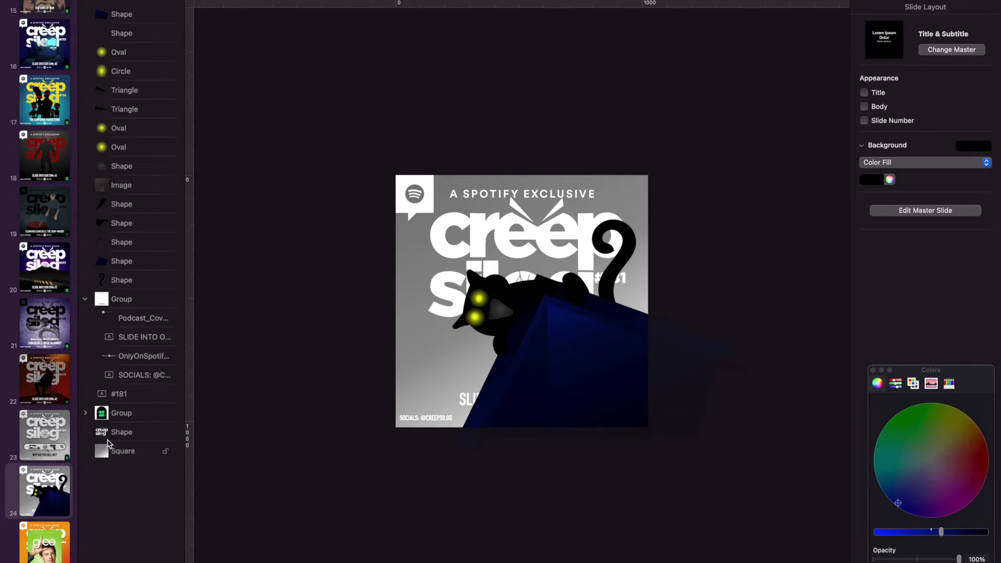
Recolour the background square's gradient to very dark red with black ends and angle it at 313°
{"action": "left_click", "coordinate": [110, 447]}
{"action": "left_click", "coordinate": [875, 455]}
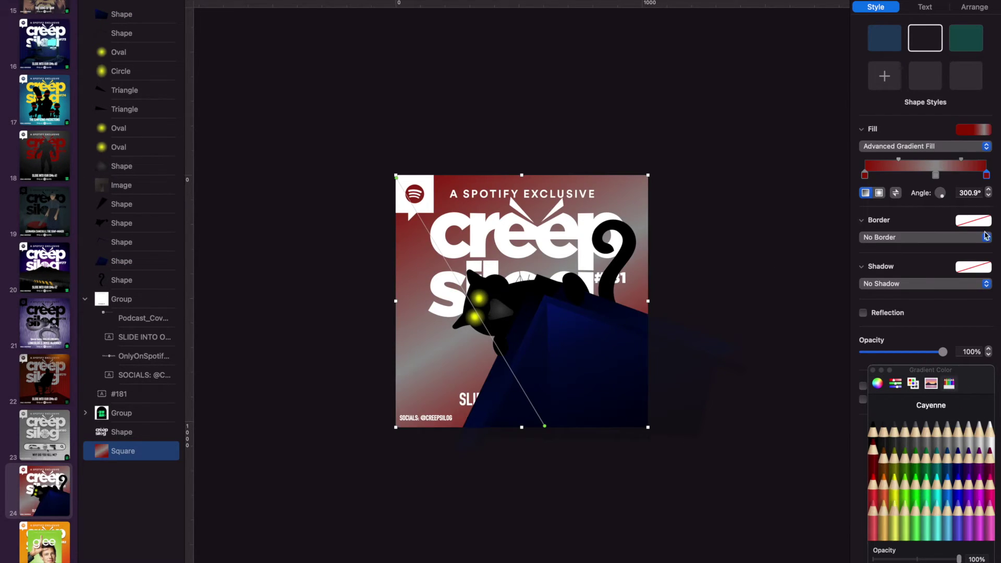
{"action": "left_click", "coordinate": [878, 383]}
{"action": "mouse_move", "coordinate": [929, 532]}
{"action": "left_mouse_down"}
{"action": "mouse_move", "coordinate": [876, 533]}
{"action": "mouse_move", "coordinate": [934, 537]}
{"action": "mouse_move", "coordinate": [900, 535]}
{"action": "left_mouse_up"}
{"action": "left_click", "coordinate": [769, 125]}
{"action": "left_click", "coordinate": [127, 450]}
{"action": "left_click_drag", "start_coordinate": [545, 426], "coordinate": [641, 441]}
{"action": "left_click", "coordinate": [488, 88]}
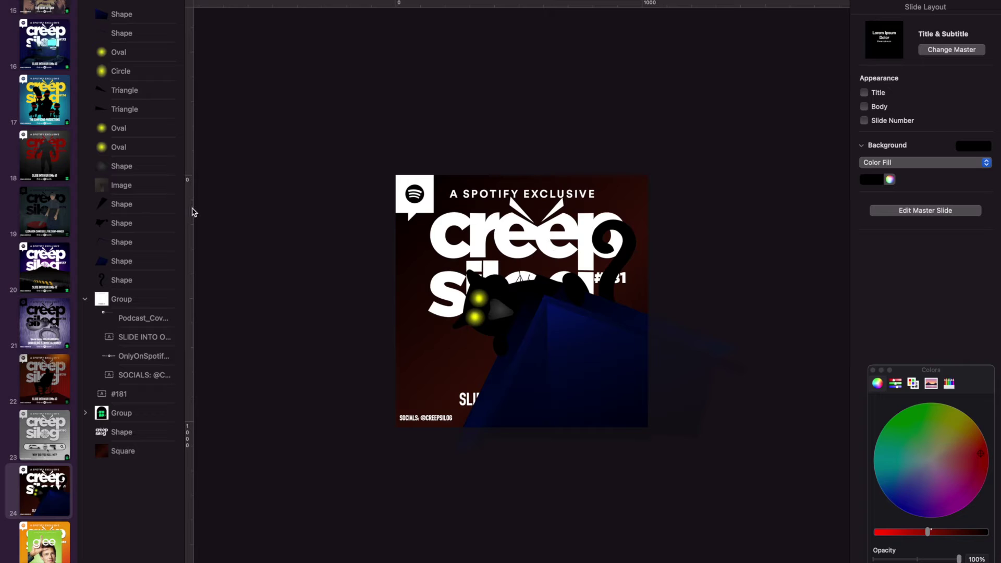
Darken the grey shape on the cat's face and shift the four glowing eye ovals slightly up and to the right
{"action": "left_click", "coordinate": [125, 165]}
{"action": "left_click", "coordinate": [732, 170]}
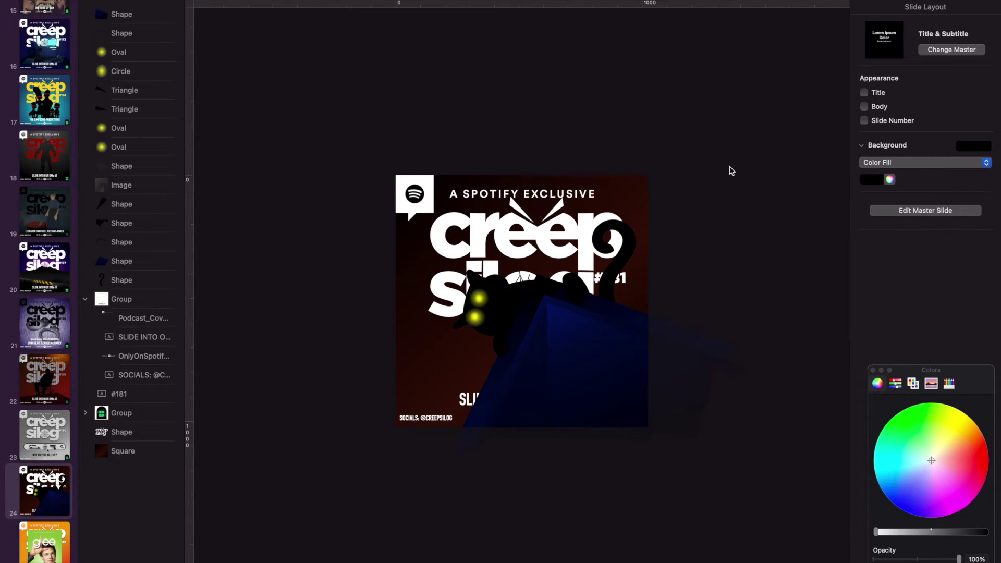
{"action": "key", "text": "super+shift+period"}
{"action": "left_click", "coordinate": [130, 66]}
{"action": "left_click", "coordinate": [130, 52], "text": "super"}
{"action": "left_click", "coordinate": [133, 128], "text": "super"}
{"action": "left_click", "coordinate": [138, 147], "text": "super"}
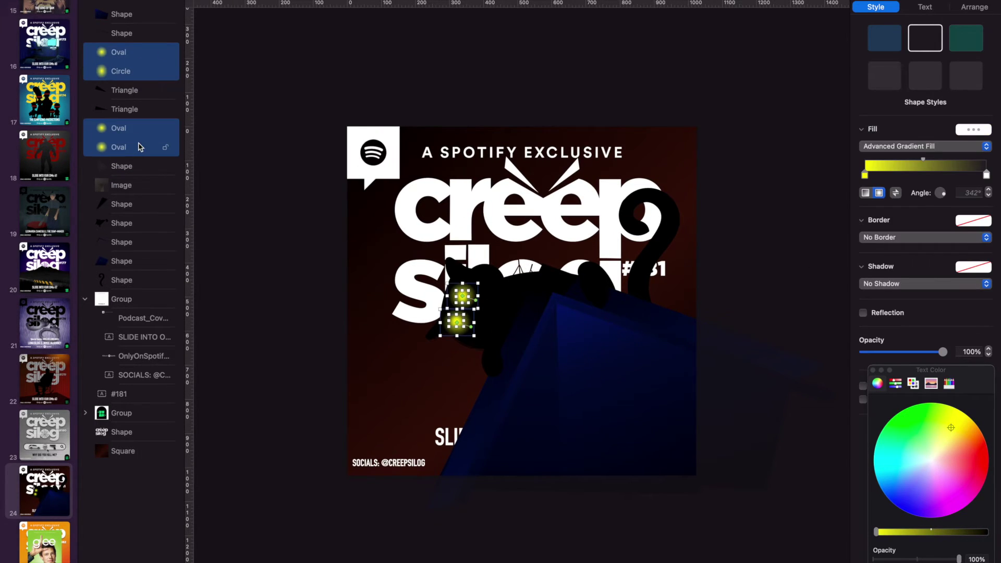
{"action": "left_click", "coordinate": [646, 81]}
Make the outer trim strip's points editable and adjust the points at its lower end
{"action": "left_click", "coordinate": [115, 33]}
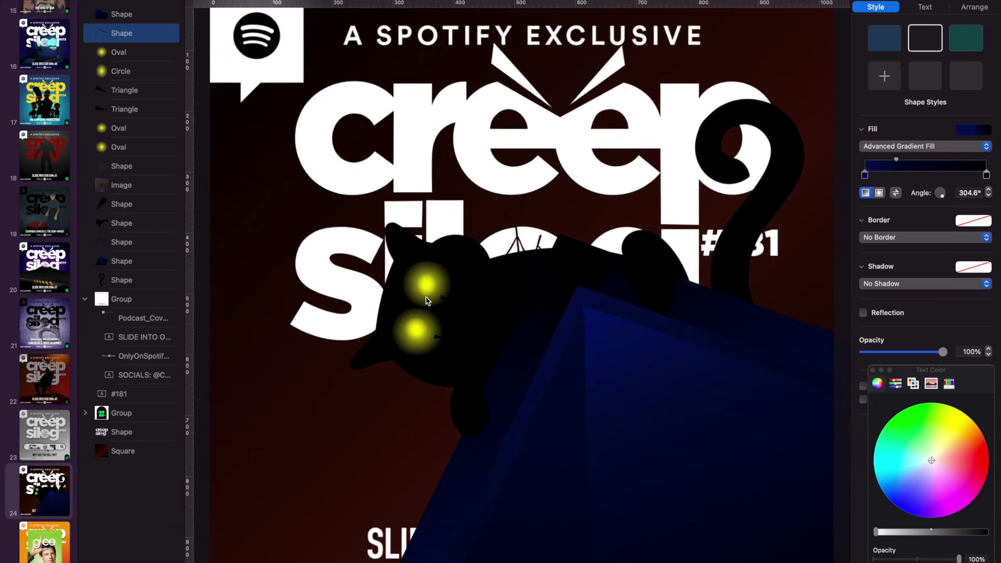
{"action": "right_click", "coordinate": [121, 242]}
{"action": "left_click", "coordinate": [219, 415]}
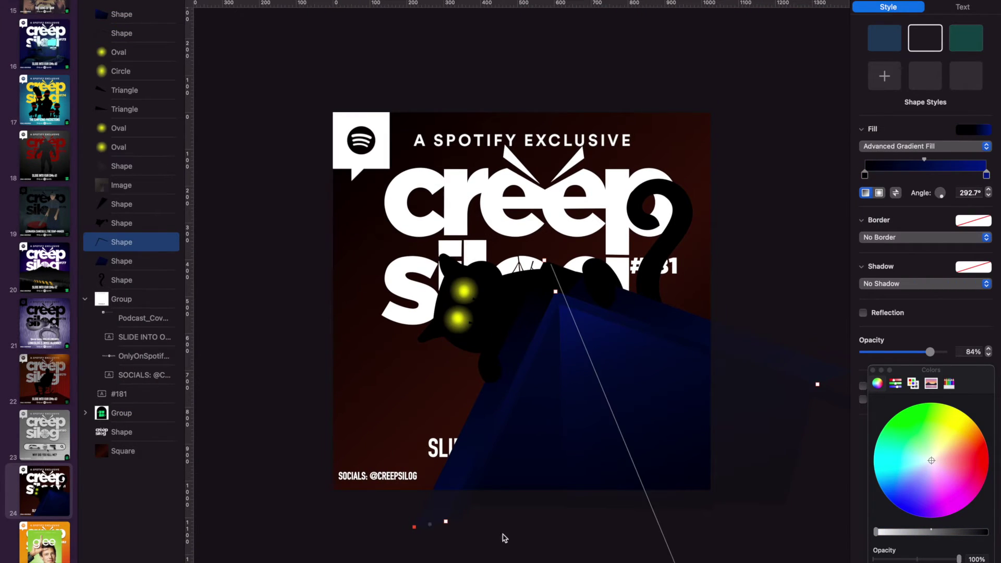
{"action": "left_click", "coordinate": [771, 124]}
Change the background square's middle gradient colour to a dark muted blue
{"action": "left_click", "coordinate": [123, 452]}
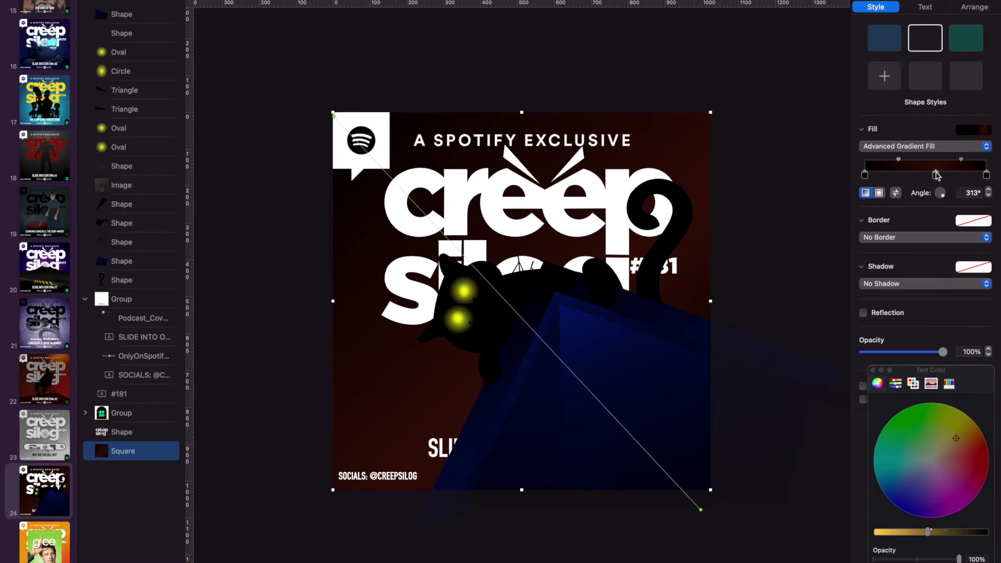
{"action": "left_click", "coordinate": [948, 461]}
{"action": "left_click_drag", "start_coordinate": [941, 471], "coordinate": [918, 484]}
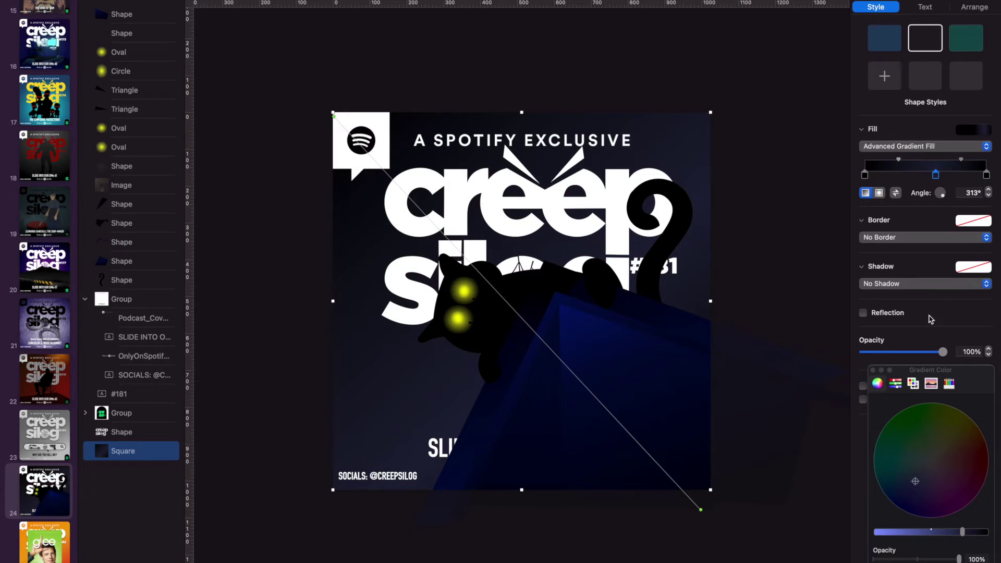
Recolour the cabinet base's gradient dark violet and the front panel's gradient dark purple
{"action": "left_click", "coordinate": [122, 261]}
{"action": "left_click", "coordinate": [897, 503]}
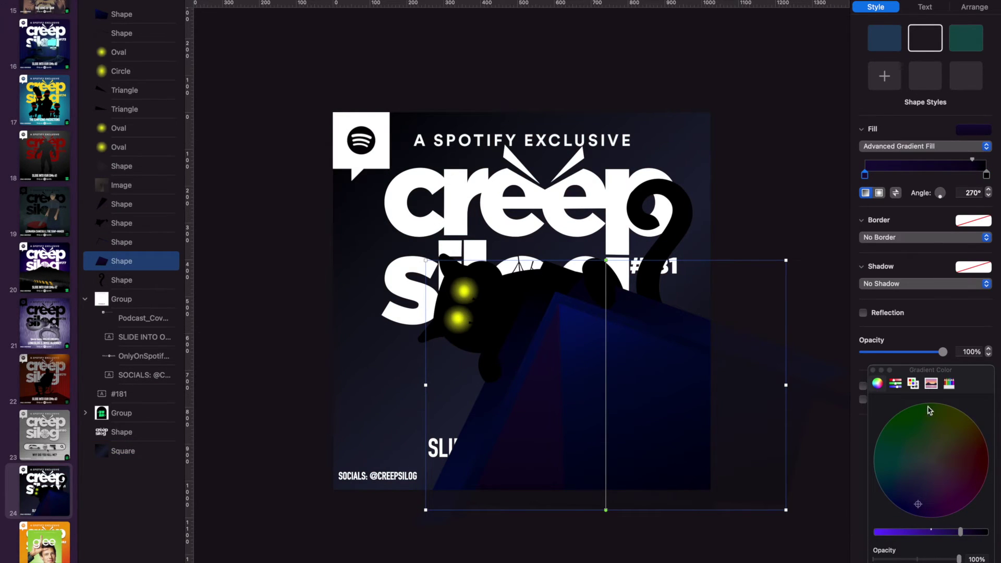
{"action": "left_click", "coordinate": [120, 14]}
{"action": "left_click_drag", "start_coordinate": [961, 533], "coordinate": [955, 533]}
{"action": "left_click_drag", "start_coordinate": [899, 504], "coordinate": [927, 500]}
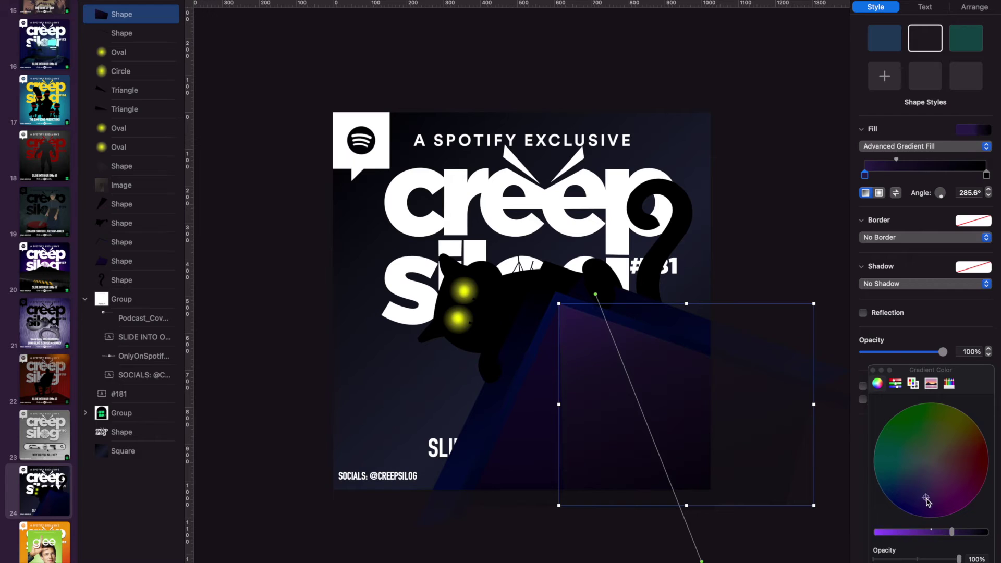
Try purple gradient colours on the outer and inner trim strips
{"action": "left_click", "coordinate": [785, 201]}
{"action": "left_click", "coordinate": [109, 242]}
{"action": "left_click_drag", "start_coordinate": [984, 532], "coordinate": [945, 532]}
{"action": "left_click", "coordinate": [123, 32]}
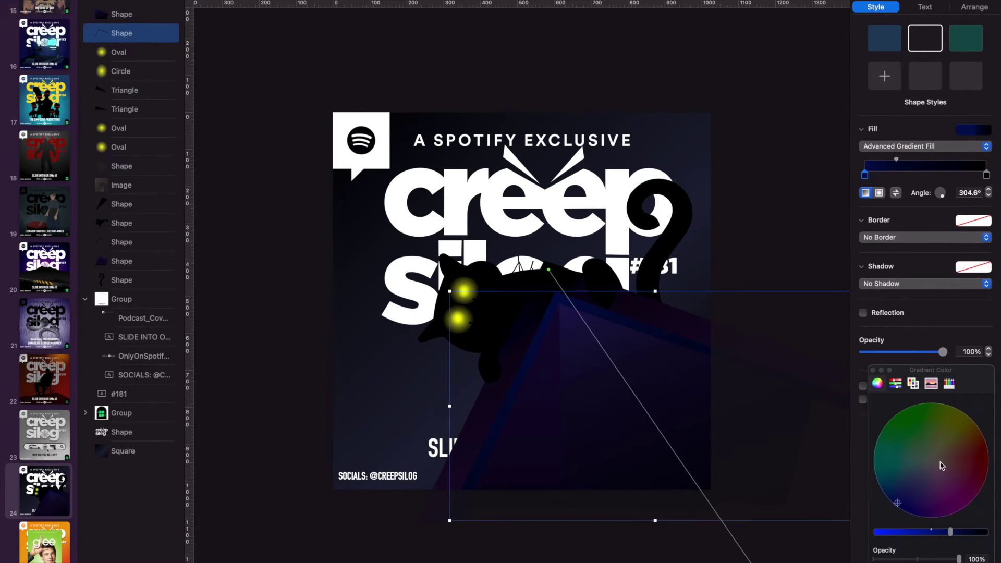
{"action": "left_click", "coordinate": [962, 531]}
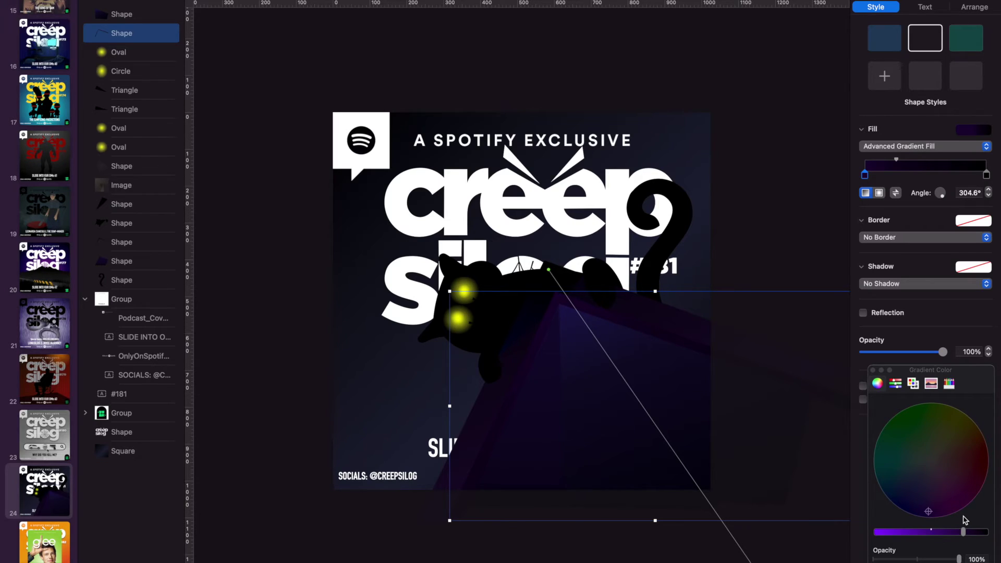
Undo the purple recolouring of the trim strips and cabinet panels
{"action": "key", "text": "super+z"}
{"action": "key", "text": "super+z"}
{"action": "key", "text": "super+z"}
{"action": "key", "text": "super+z"}
{"action": "key", "text": "super+z"}
{"action": "key", "text": "super+z"}
{"action": "left_click", "coordinate": [756, 122]}
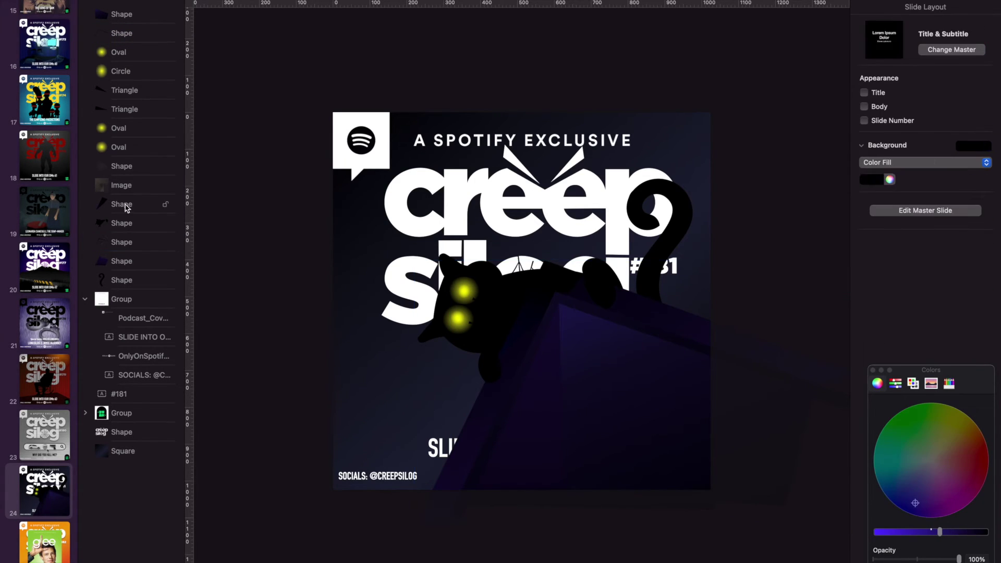
Reverse the inner trim strip's gradient, shorten its range and angle it at 290.7°
{"action": "left_click", "coordinate": [123, 246]}
{"action": "left_click", "coordinate": [134, 38]}
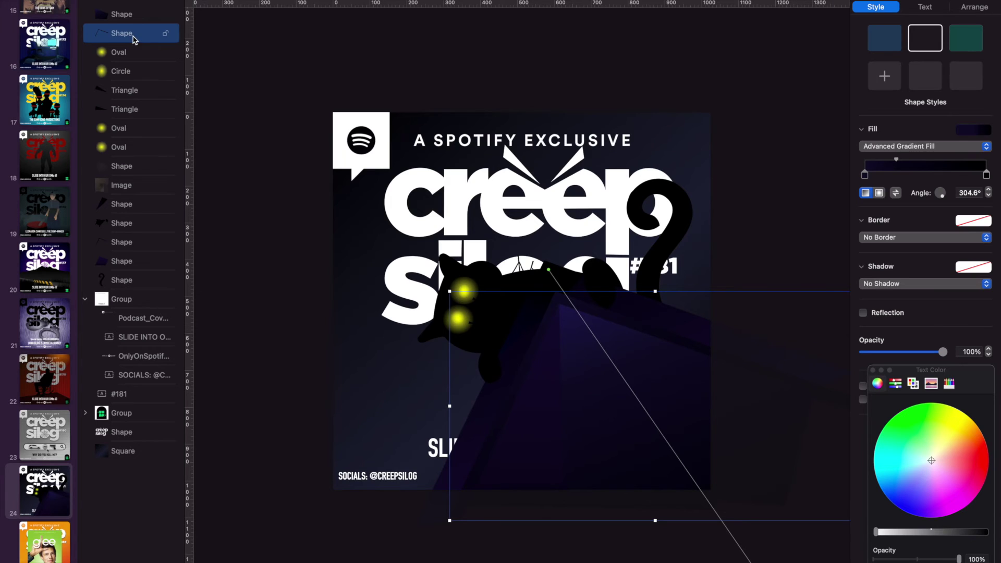
{"action": "left_click", "coordinate": [895, 193]}
{"action": "scroll", "coordinate": [662, 474], "scroll_direction": "down", "scroll_amount": 5}
{"action": "left_click_drag", "start_coordinate": [661, 474], "coordinate": [570, 342]}
{"action": "scroll", "coordinate": [572, 351], "scroll_direction": "up", "scroll_amount": 5}
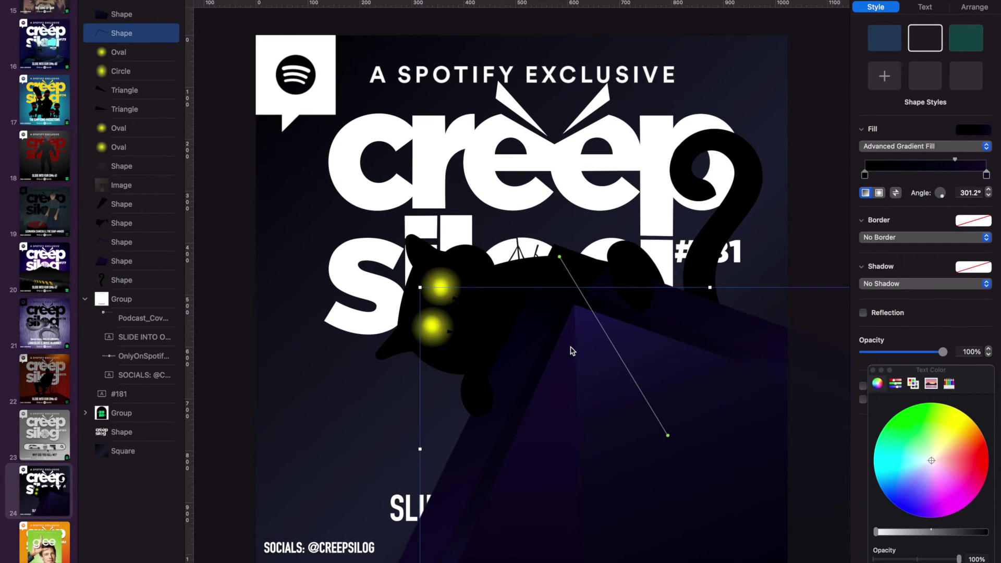
{"action": "left_click_drag", "start_coordinate": [668, 436], "coordinate": [610, 471]}
{"action": "scroll", "coordinate": [510, 194], "scroll_direction": "down", "scroll_amount": 5}
{"action": "scroll", "coordinate": [511, 194], "scroll_direction": "down", "scroll_amount": 2}
{"action": "left_click", "coordinate": [592, 108]}
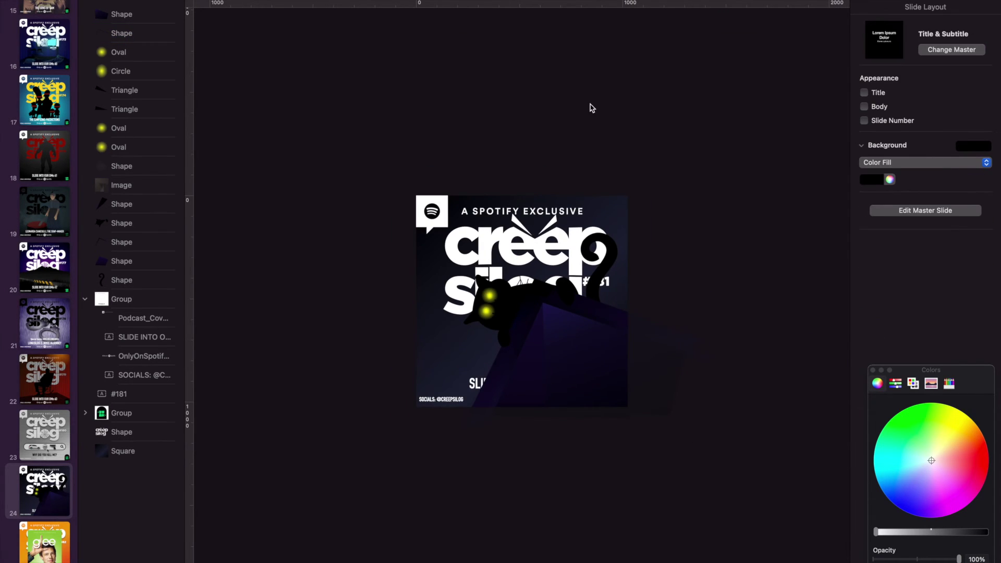
Recolour the gradients of the cabinet base, front panel and both trim strips to dark teal and navy blues
{"action": "scroll", "coordinate": [597, 130], "scroll_direction": "up", "scroll_amount": 3}
{"action": "left_click", "coordinate": [126, 262]}
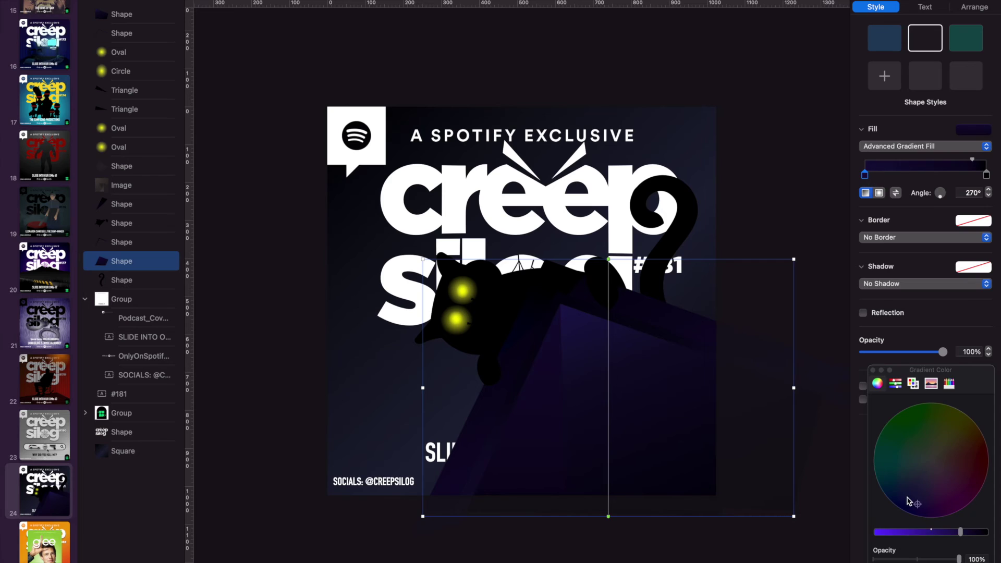
{"action": "left_click", "coordinate": [121, 14]}
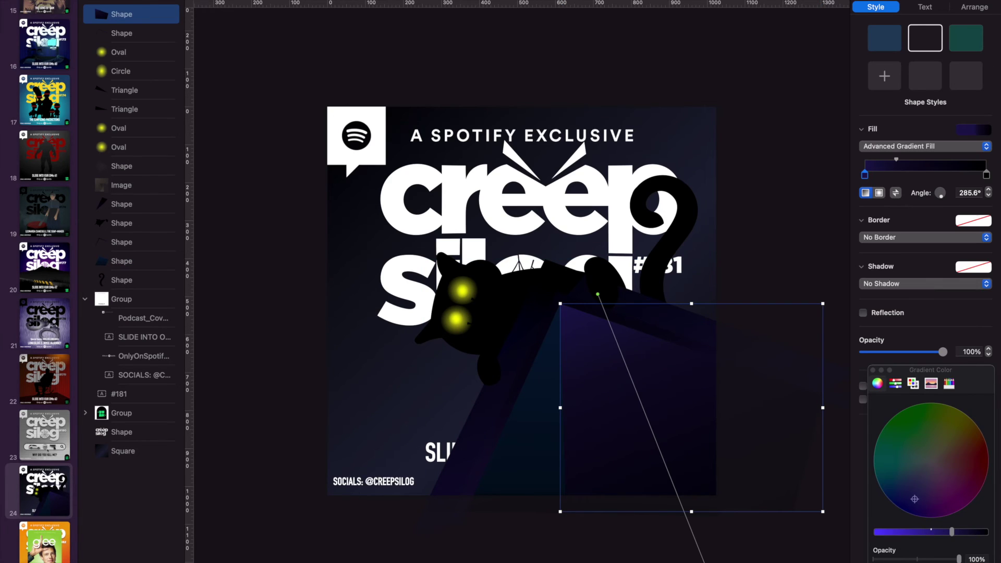
{"action": "left_click", "coordinate": [121, 243]}
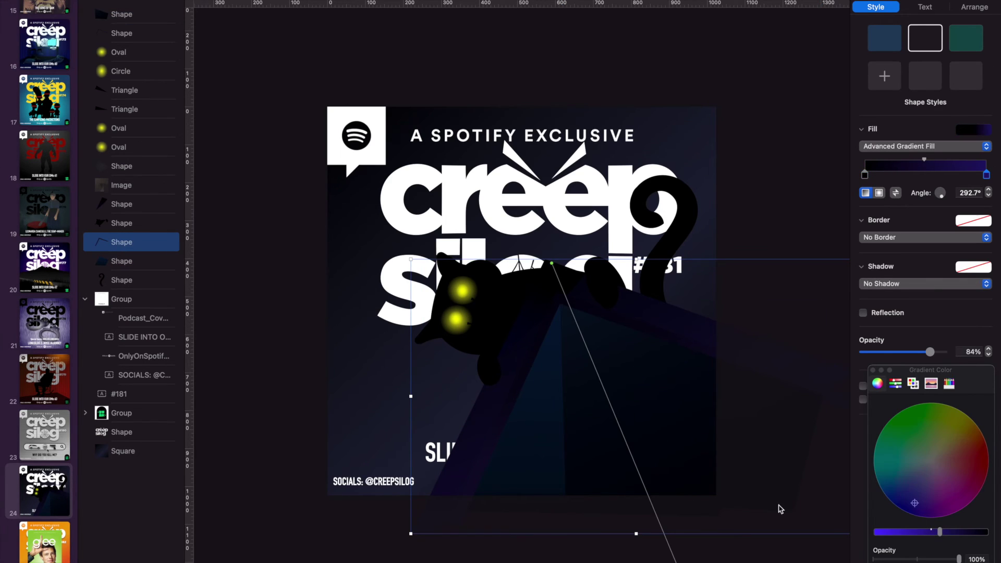
{"action": "left_click", "coordinate": [136, 36]}
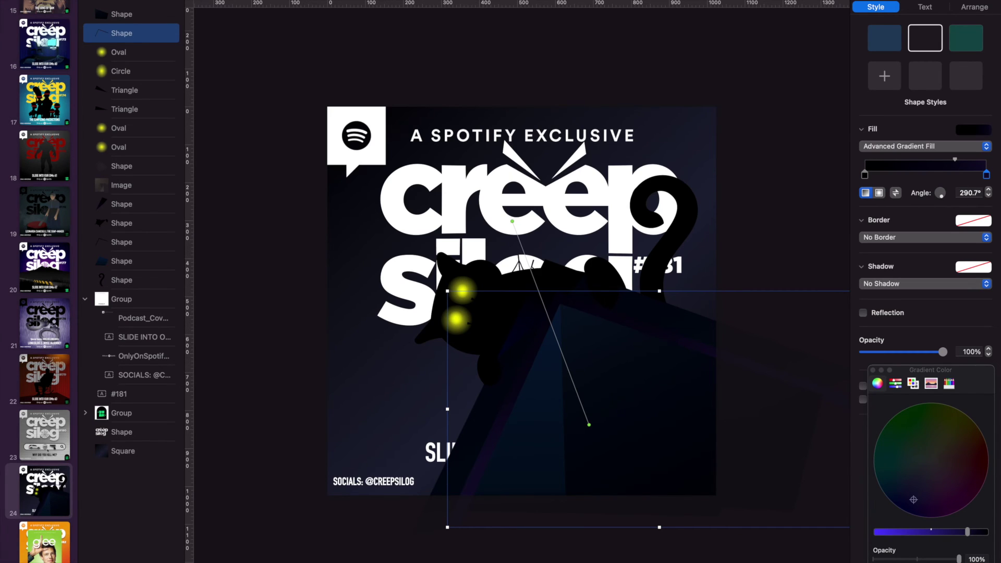
{"action": "left_click", "coordinate": [739, 134]}
Reposition the two black triangles beside the cat's glowing eyes
{"action": "key", "text": "super+equal"}
{"action": "left_click", "coordinate": [119, 91]}
{"action": "left_click", "coordinate": [119, 110], "text": "shift"}
{"action": "key", "text": "super+minus"}
{"action": "left_click", "coordinate": [792, 247]}
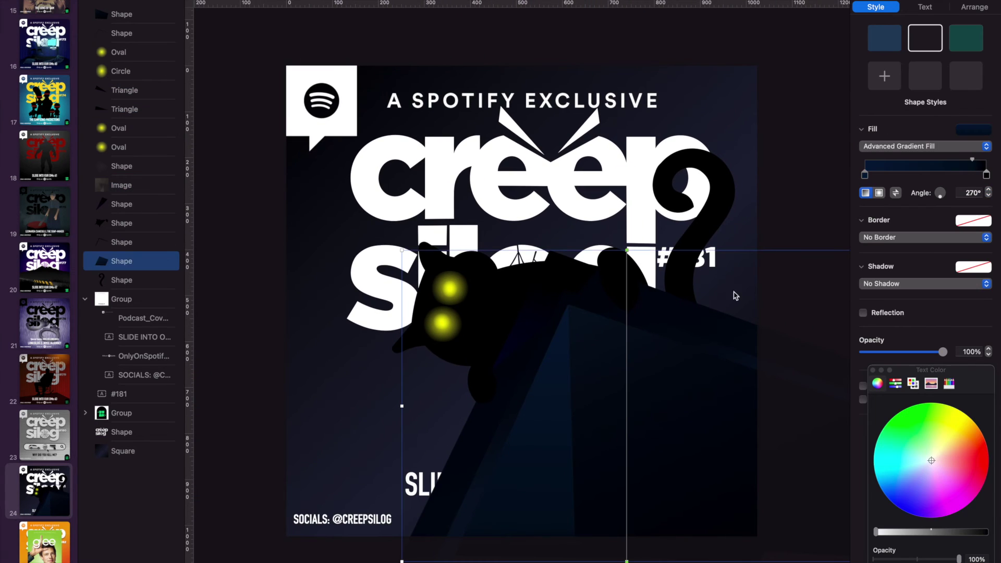
Darken the corner patch's gradient colour to near black
{"action": "left_click", "coordinate": [96, 210]}
{"action": "left_click", "coordinate": [798, 248]}
{"action": "key", "text": "super+minus"}
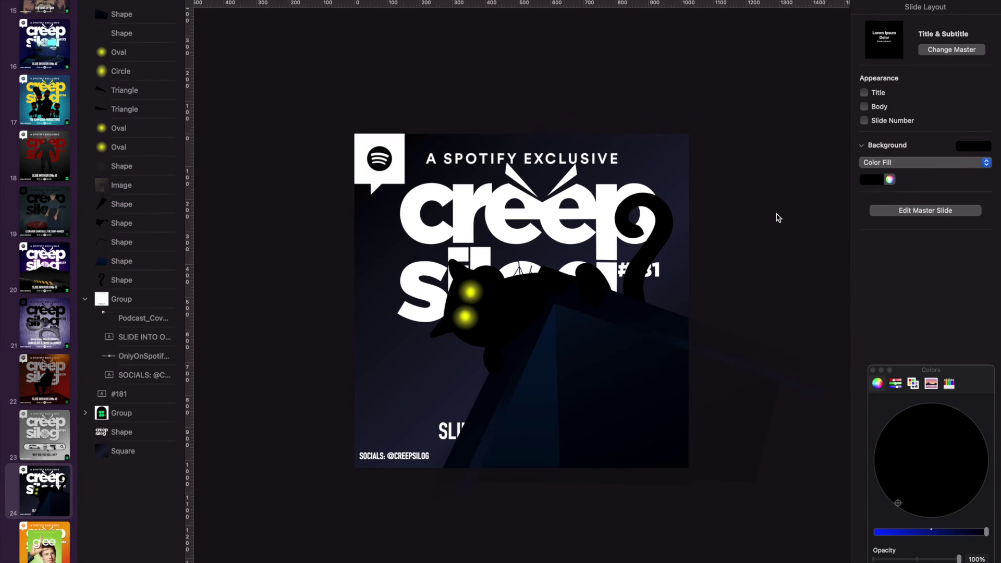
Move the group with the text lines and Spotify logo to the front of the layer order
{"action": "left_click_drag", "start_coordinate": [121, 299], "coordinate": [121, 10]}
{"action": "key", "text": "Escape"}
{"action": "key", "text": "super+equal"}
Insert a triangle 739 by 2553 pt at 27% opacity, rotated 147.2° as a light beam across the cover
{"action": "left_click", "coordinate": [476, 3]}
{"action": "left_click", "coordinate": [531, 105]}
{"action": "left_click", "coordinate": [975, 7]}
{"action": "key", "text": "super+minus"}
{"action": "left_click_drag", "start_coordinate": [521, 307], "coordinate": [456, 342]}
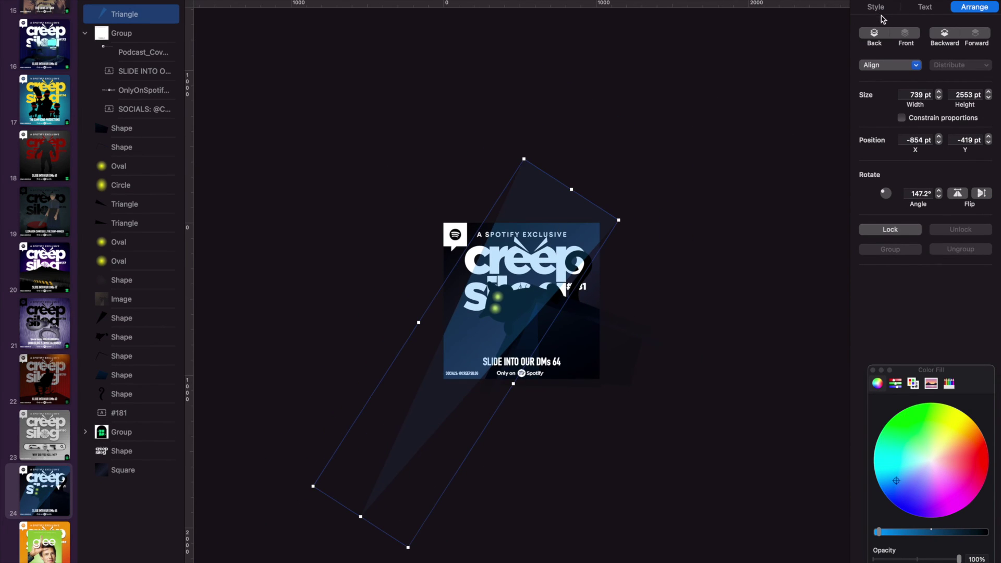
Fill the triangle with an advanced gradient from yellow to fully transparent
{"action": "left_click", "coordinate": [876, 7]}
{"action": "left_click", "coordinate": [926, 146]}
{"action": "left_click", "coordinate": [900, 167]}
{"action": "left_click", "coordinate": [949, 383]}
{"action": "left_click", "coordinate": [895, 477]}
{"action": "left_click", "coordinate": [986, 175]}
{"action": "left_click", "coordinate": [895, 477]}
{"action": "left_click_drag", "start_coordinate": [959, 559], "coordinate": [875, 559]}
Extend the triangle's yellow gradient along the beam, angled at 271.5°
{"action": "left_click", "coordinate": [537, 193]}
{"action": "left_click", "coordinate": [537, 193]}
{"action": "key", "text": "super+minus"}
{"action": "left_click_drag", "start_coordinate": [443, 146], "coordinate": [458, 389]}
{"action": "key", "text": "super+plus"}
{"action": "key", "text": "super+plus"}
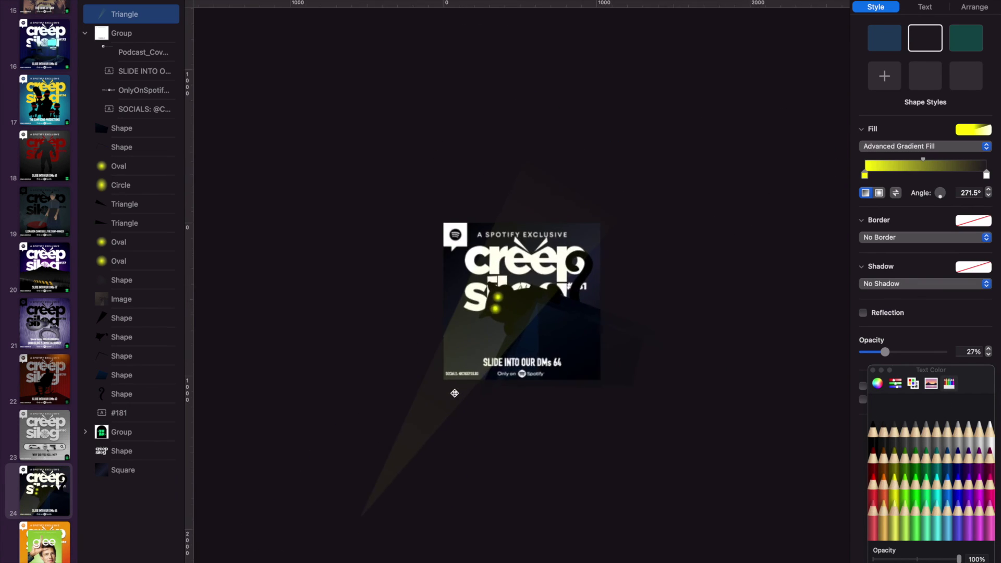
{"action": "left_click", "coordinate": [693, 75]}
Widen the yellow triangle beam so that it spans the whole cat
{"action": "key", "text": "super+plus"}
{"action": "key", "text": "super+plus"}
{"action": "key", "text": "super+plus"}
{"action": "key", "text": "super+minus"}
{"action": "key", "text": "super+minus"}
{"action": "key", "text": "super+minus"}
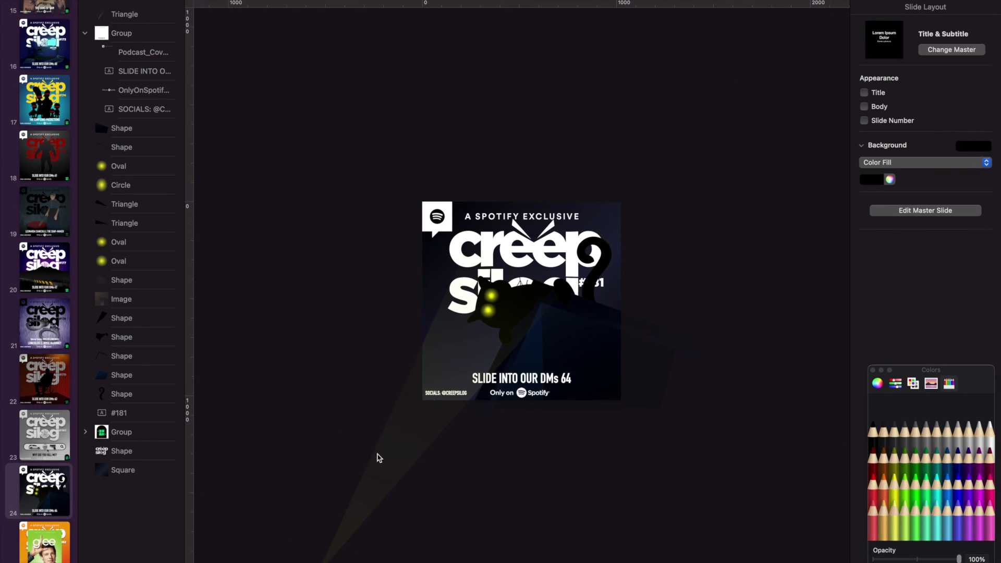
{"action": "left_click", "coordinate": [380, 458]}
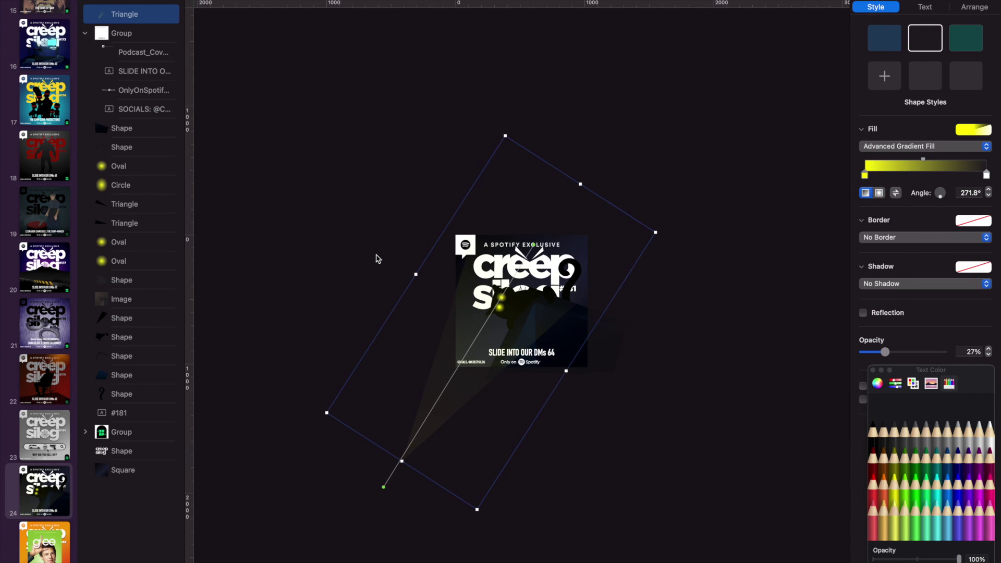
{"action": "key", "text": "super+plus"}
{"action": "key", "text": "super+plus"}
{"action": "key", "text": "super+plus"}
{"action": "left_click", "coordinate": [222, 56]}
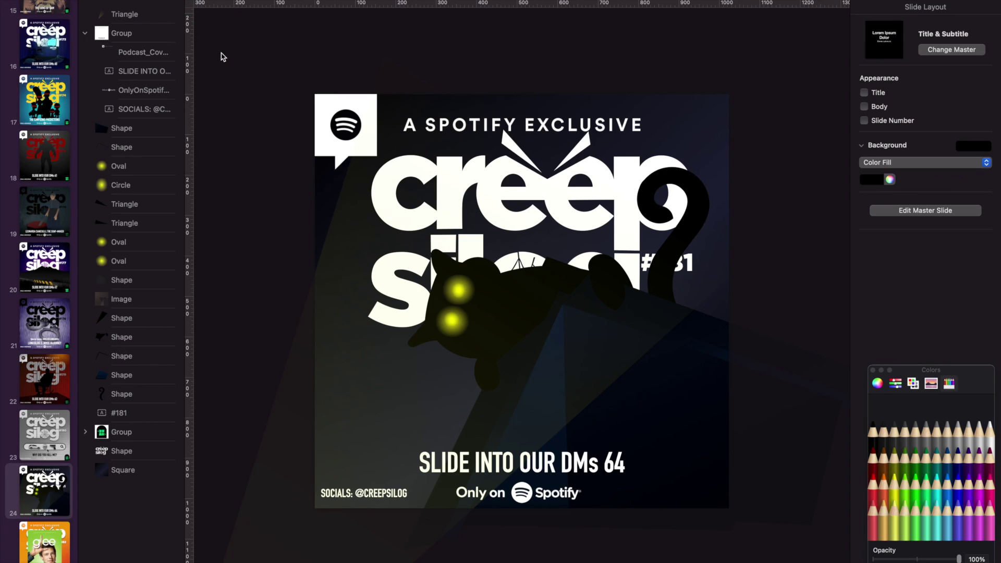